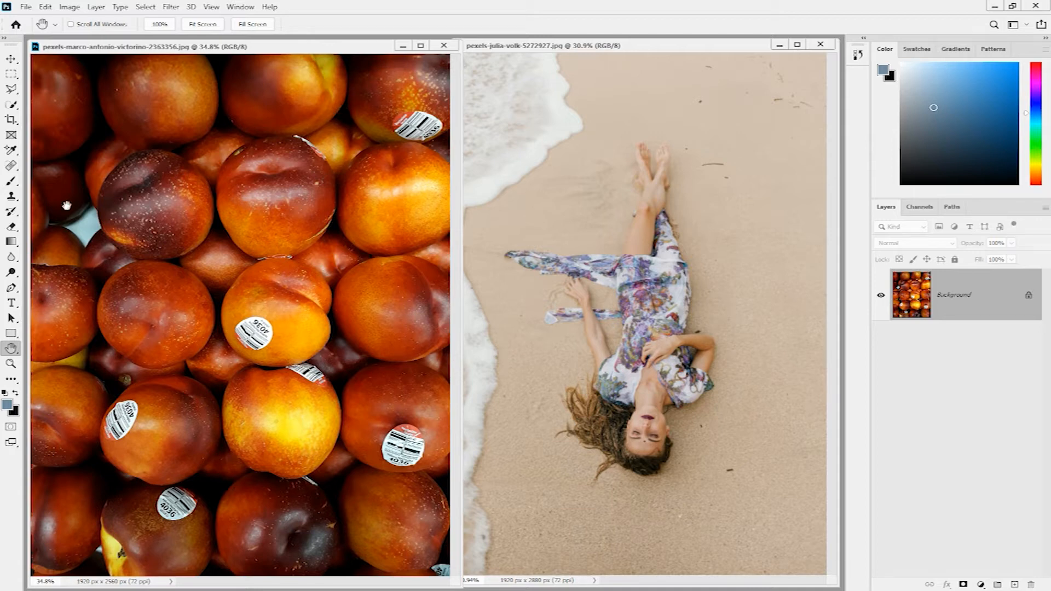
Step: Select the white 4036 sticker on the middle nectarine using the Object Selection tool
left_click(12, 166)
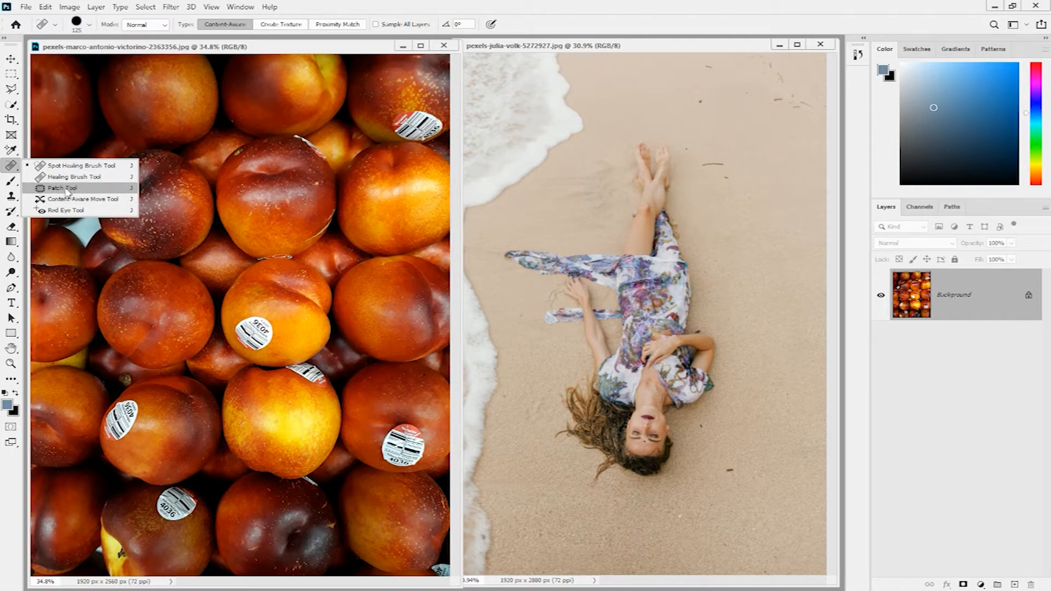
left_click(73, 189)
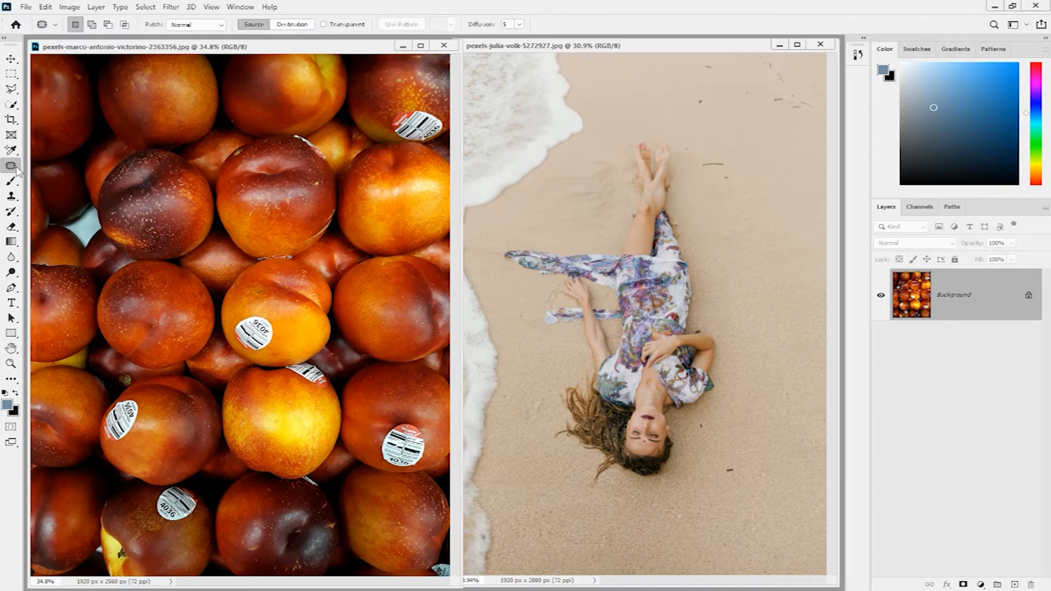
left_click(15, 369)
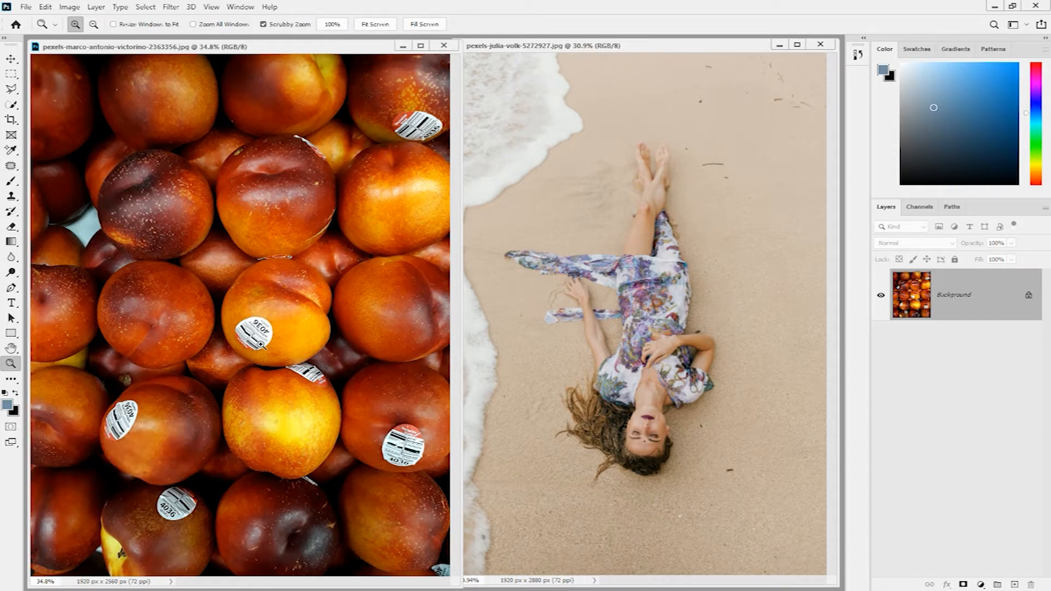
left_click_drag(262, 344, 294, 352)
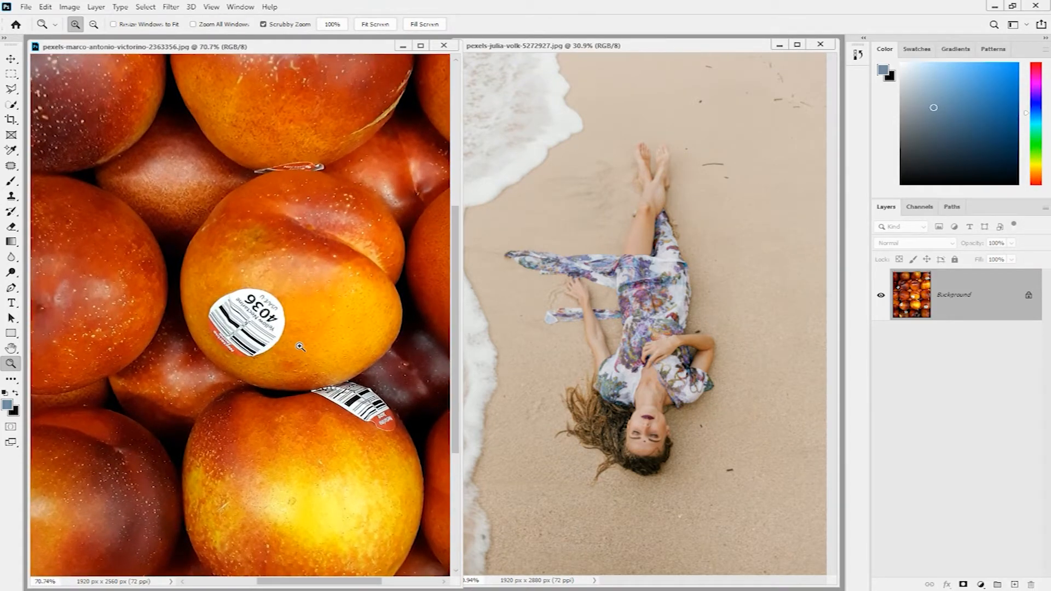
left_click(13, 167)
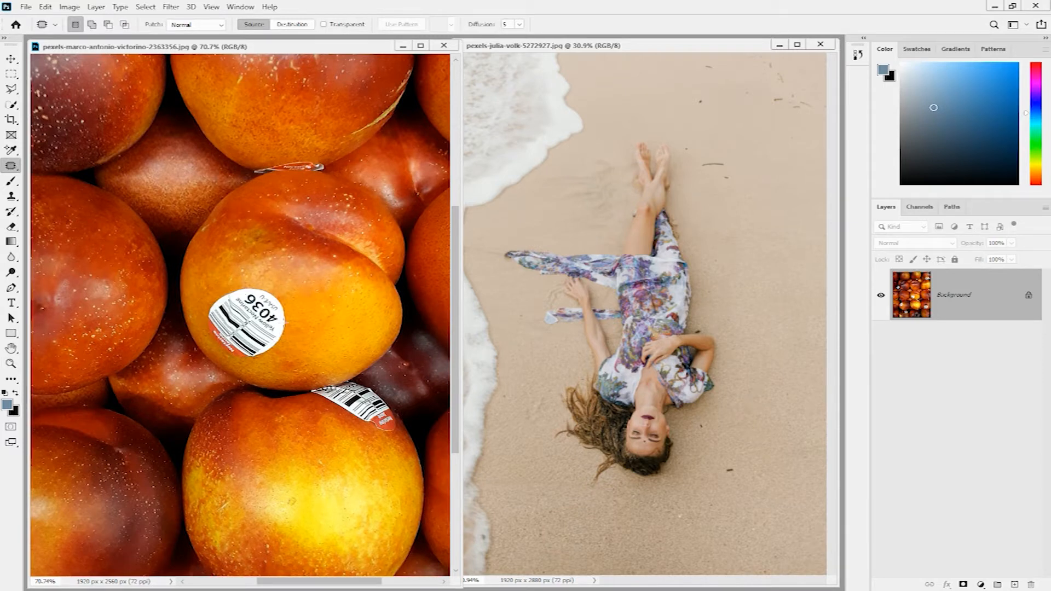
left_click(13, 105)
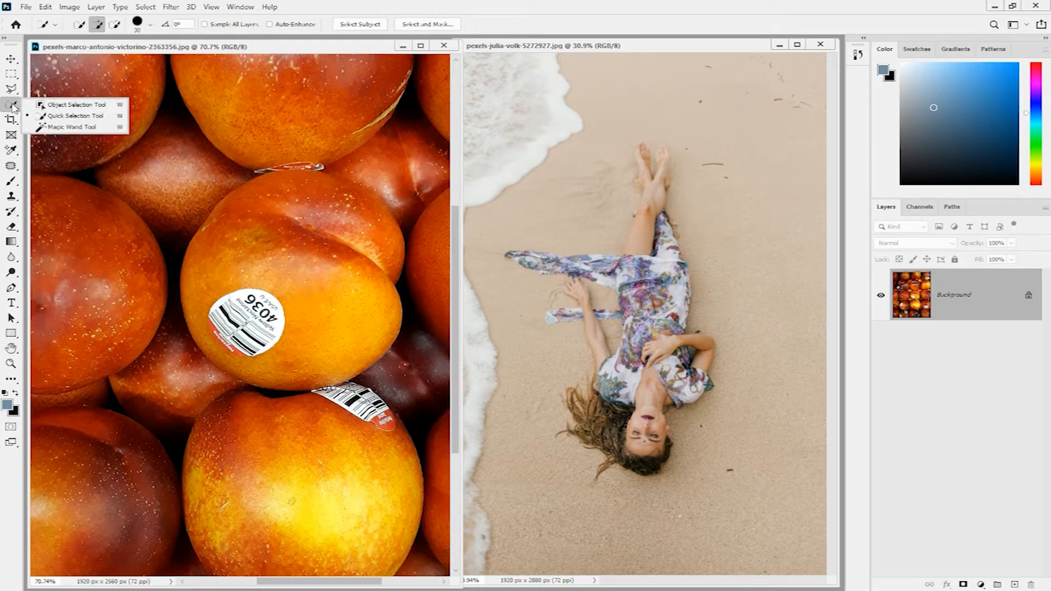
left_click(65, 106)
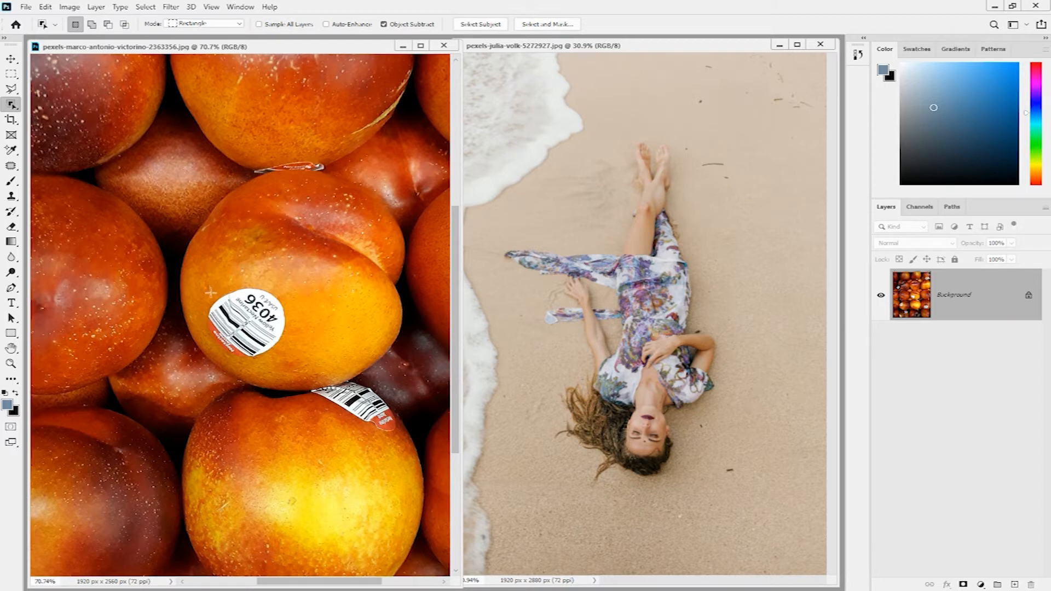
left_click_drag(193, 276, 290, 367)
Step: Subtract the excess nectarine skin along the sticker's lower-left edge from the selection with the Quick Selection tool
right_click(13, 107)
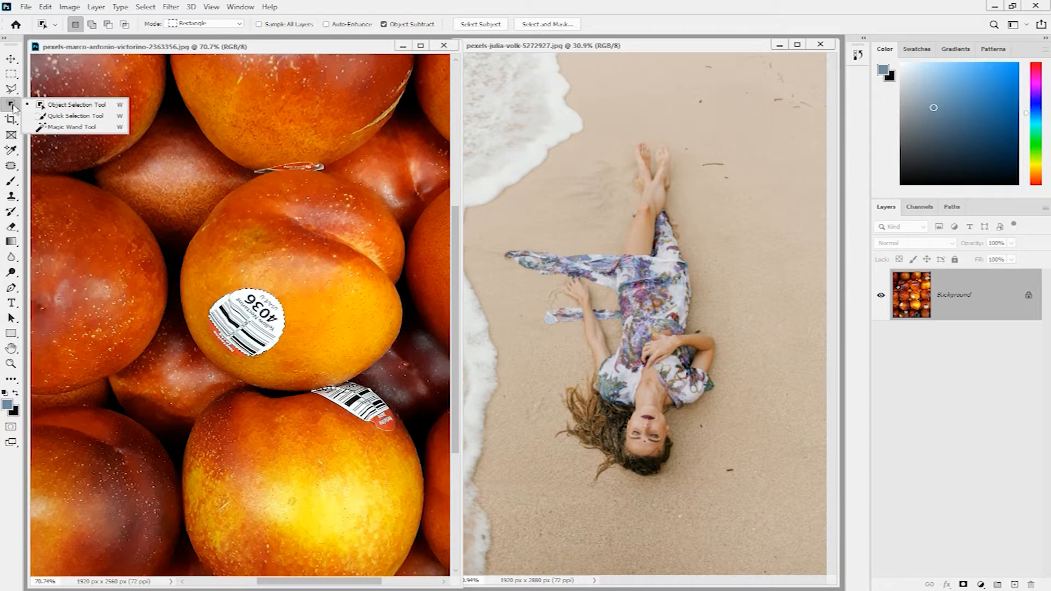
left_click(68, 119)
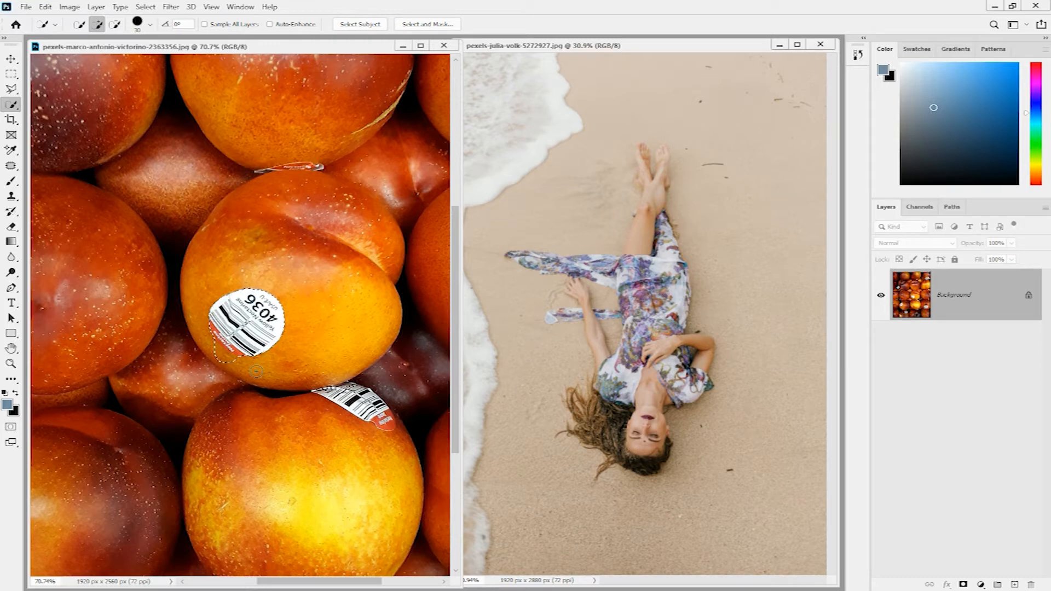
key("alt")
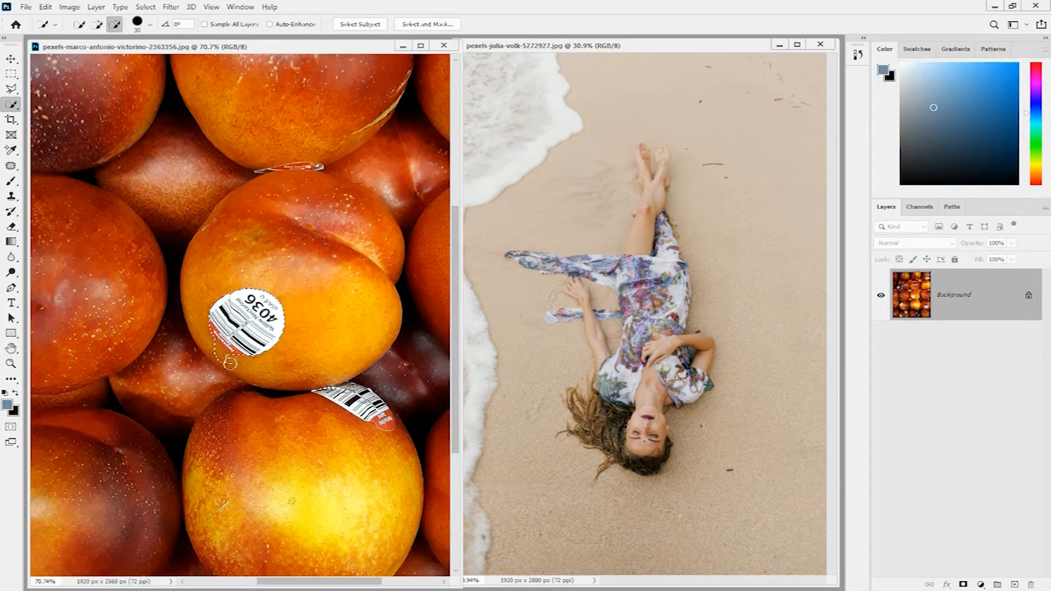
left_click(207, 343, "alt")
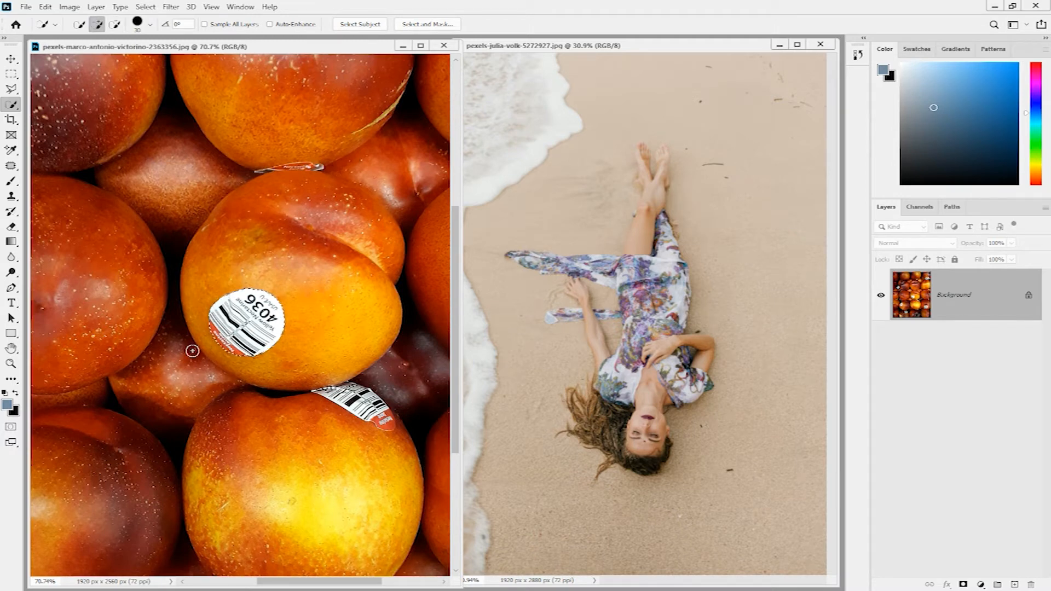
Step: Choose the Patch tool and expand the sticker selection by 10 pixels
left_click(11, 166)
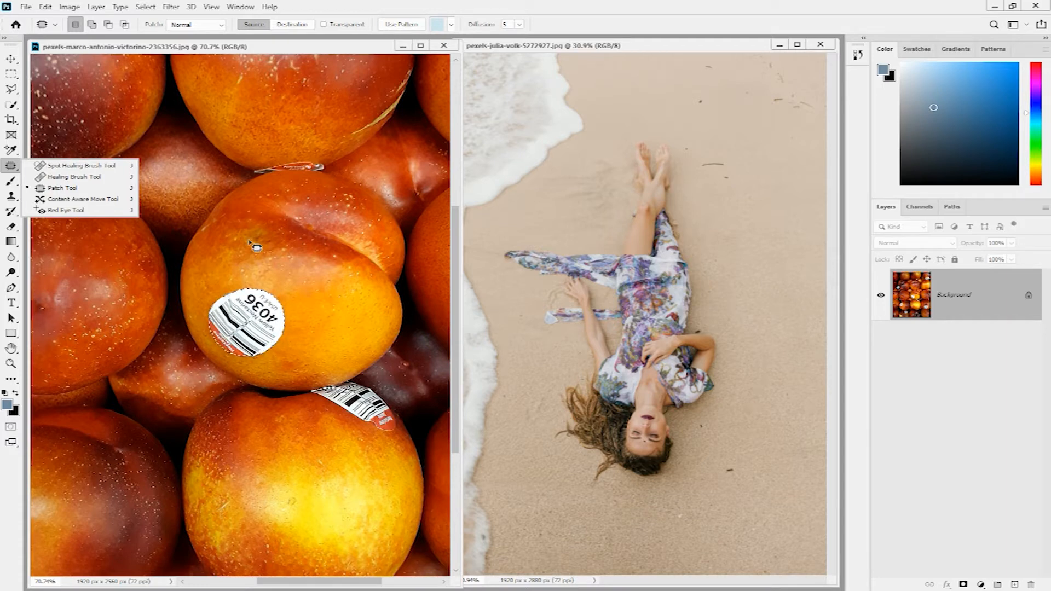
left_click(149, 8)
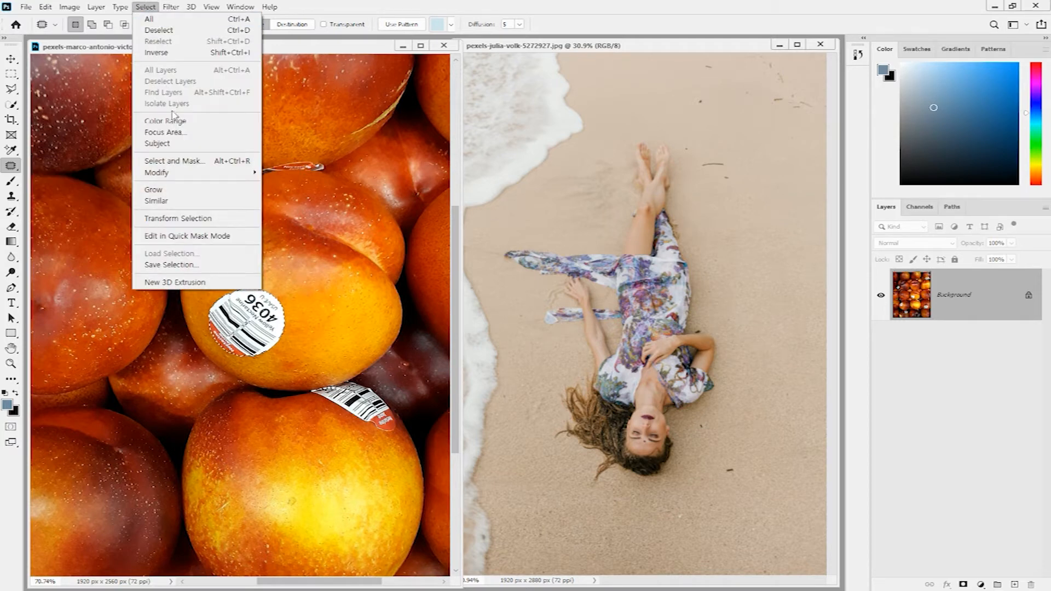
mouse_move(190, 179)
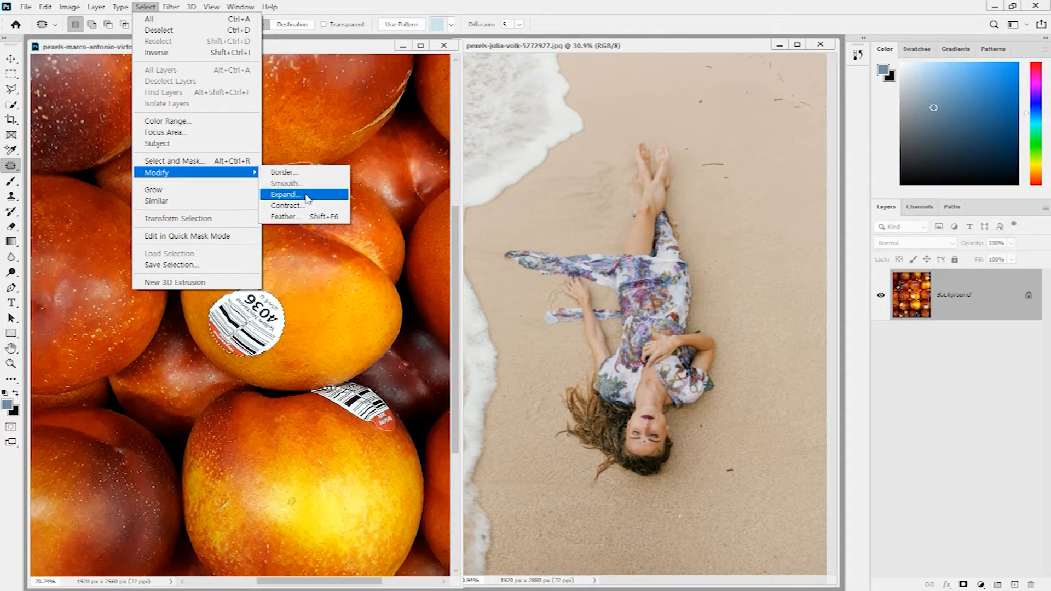
left_click(284, 195)
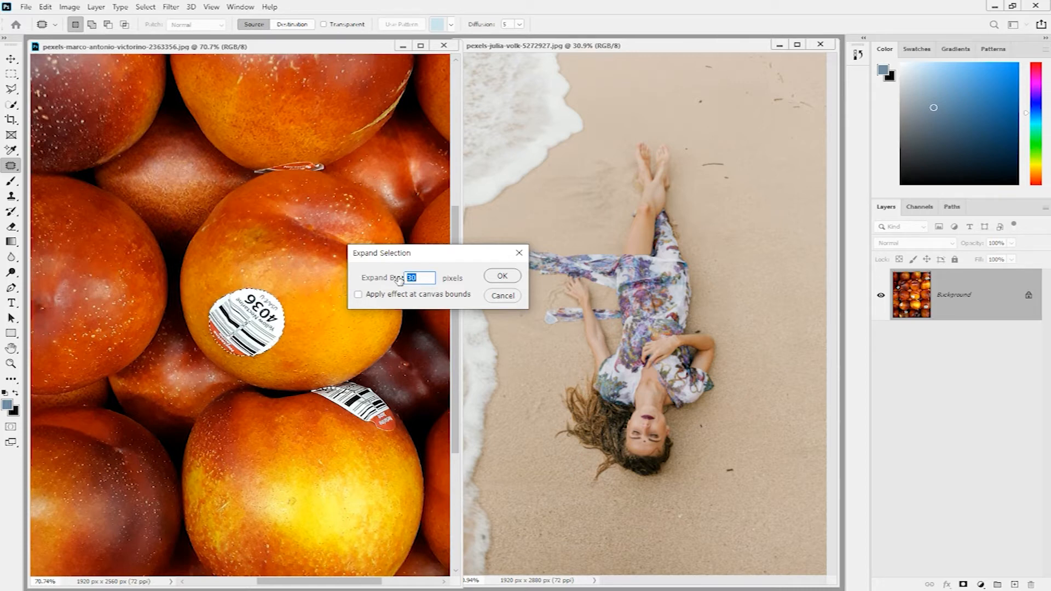
type("10")
left_click(503, 279)
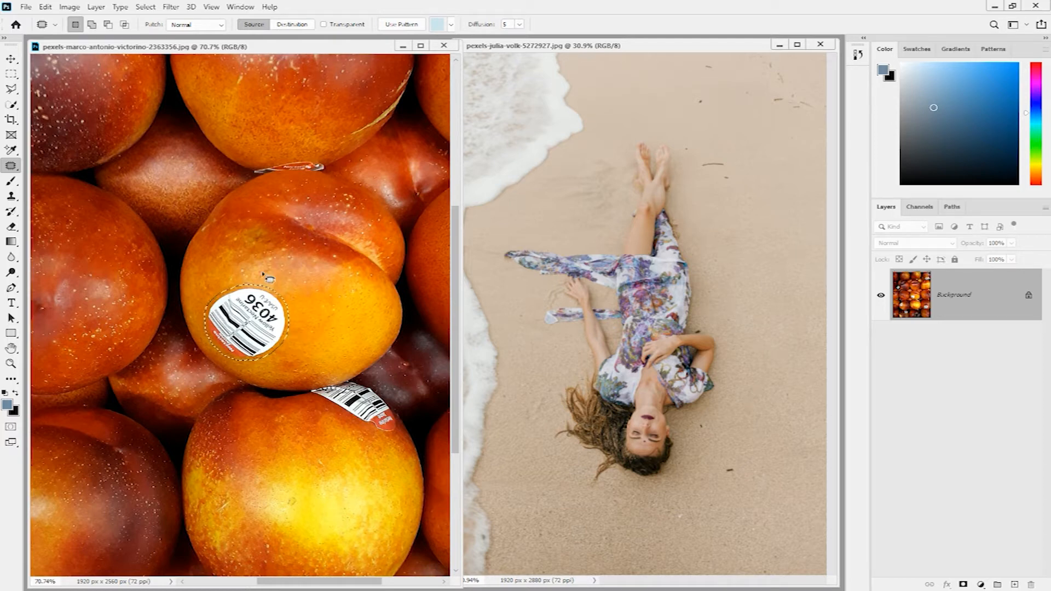
Step: Expand the sticker selection by another 15 pixels to leave a wider margin of skin around it
left_click(144, 7)
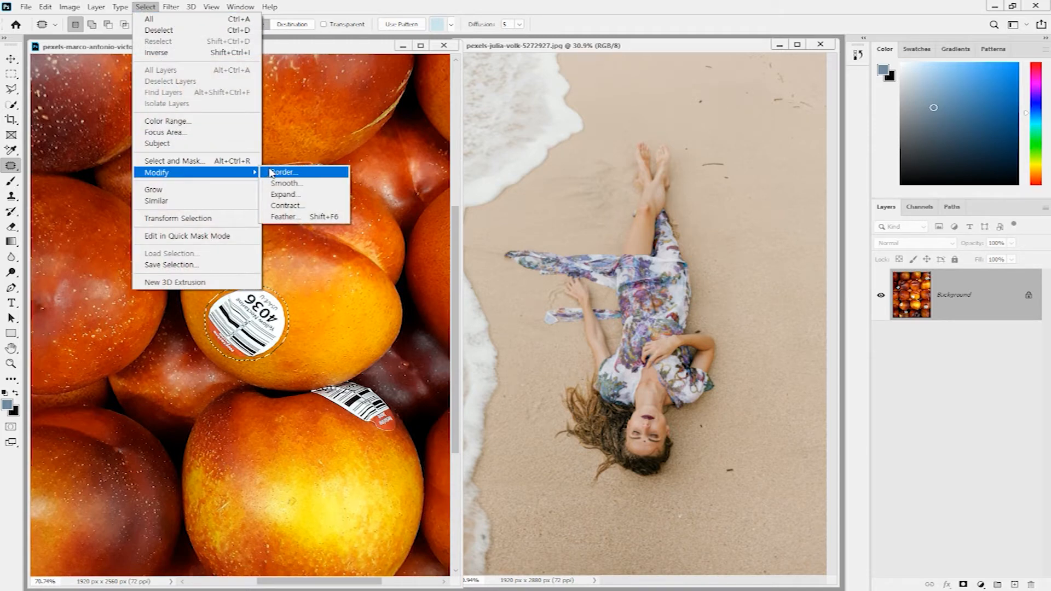
left_click(308, 195)
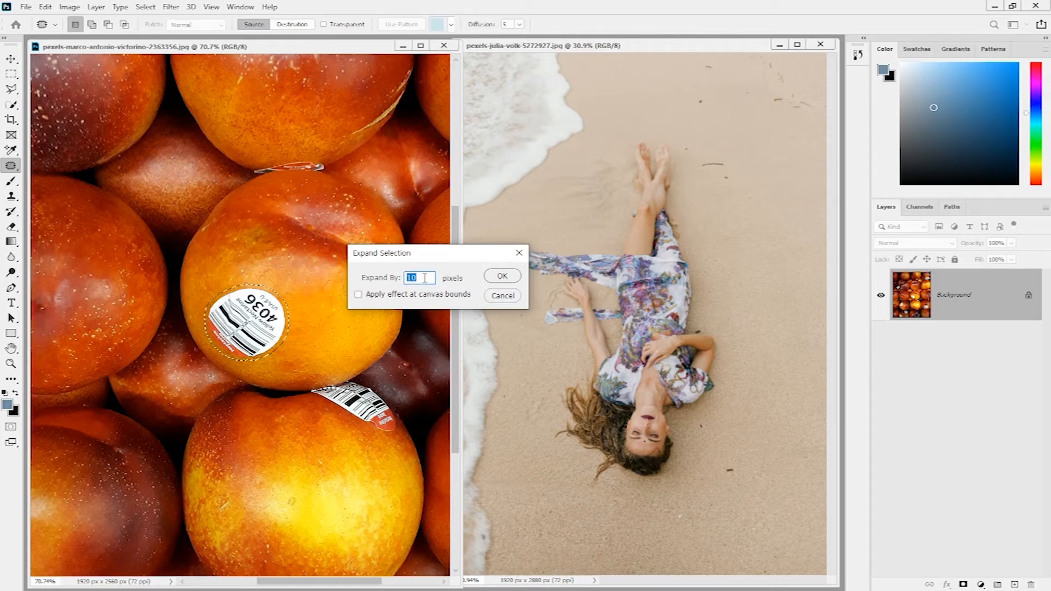
type("15")
left_click(492, 279)
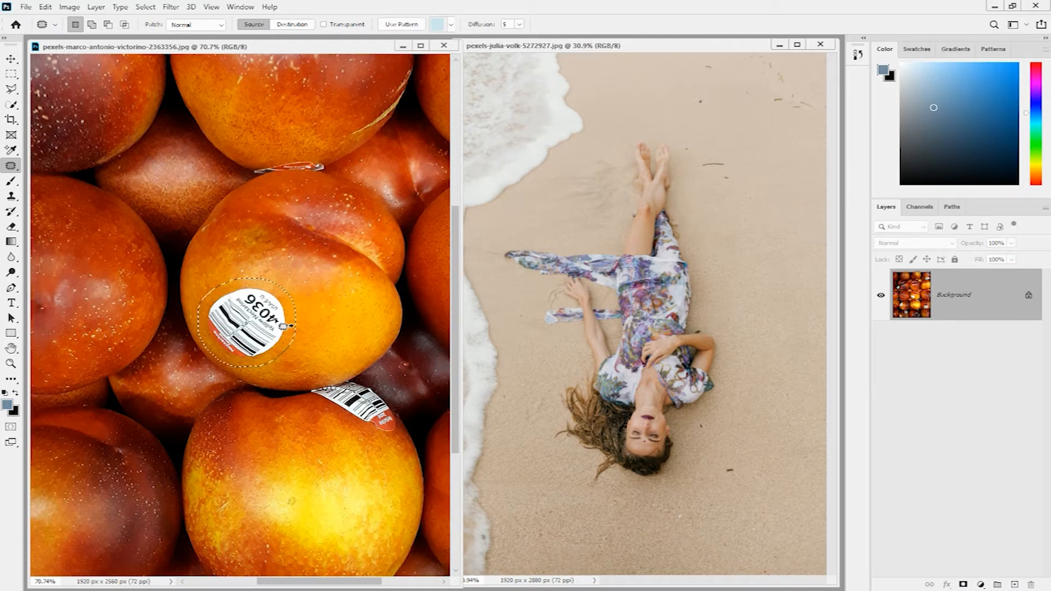
key("shift")
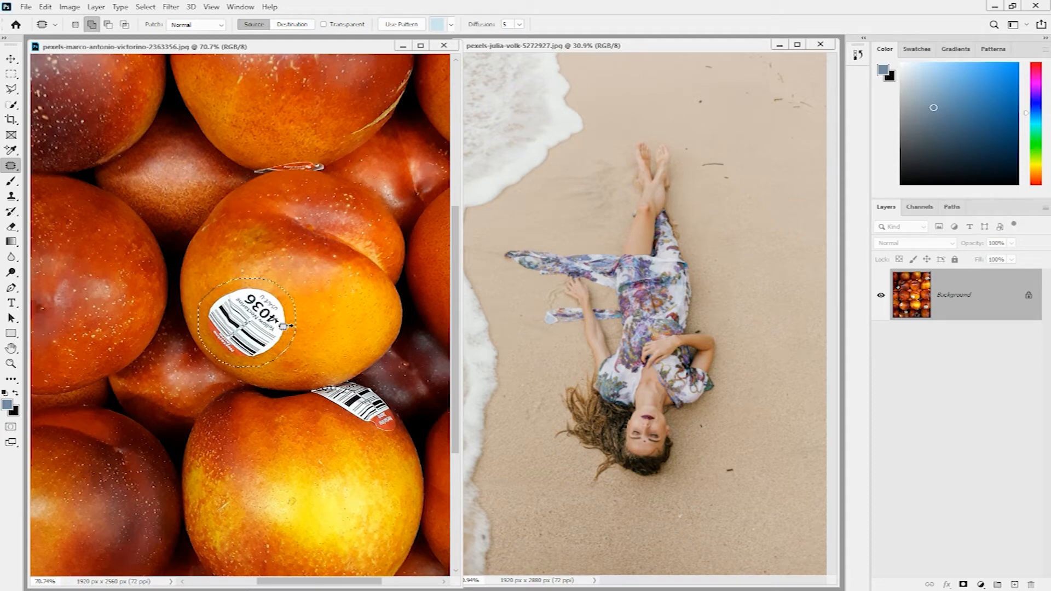
Step: Try shifting the selected sticker to the right side of the same nectarine with the Move tool, and undo the move
left_click(11, 59)
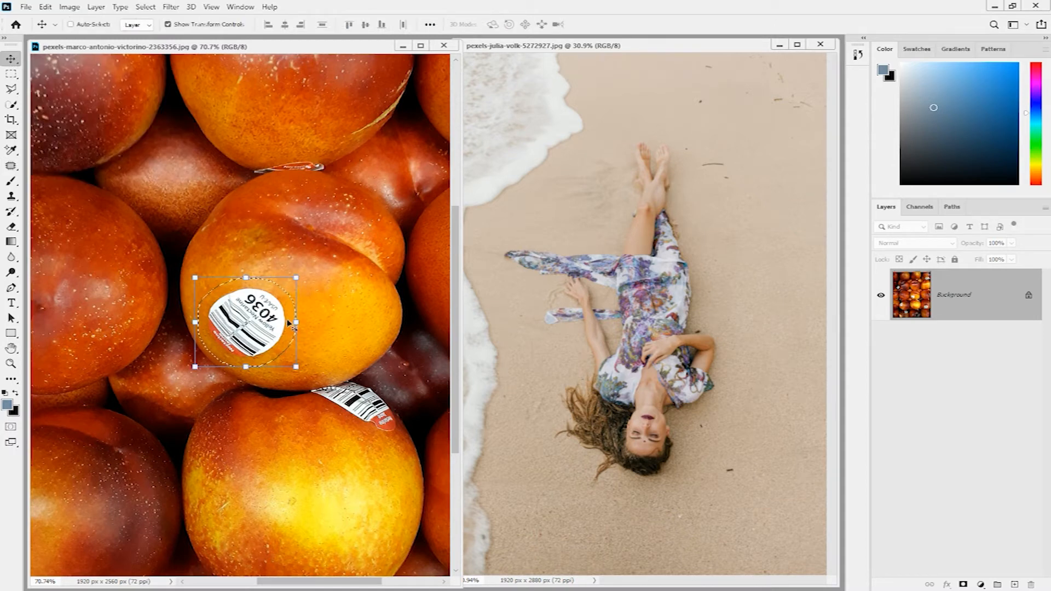
left_click_drag(265, 332, 341, 329)
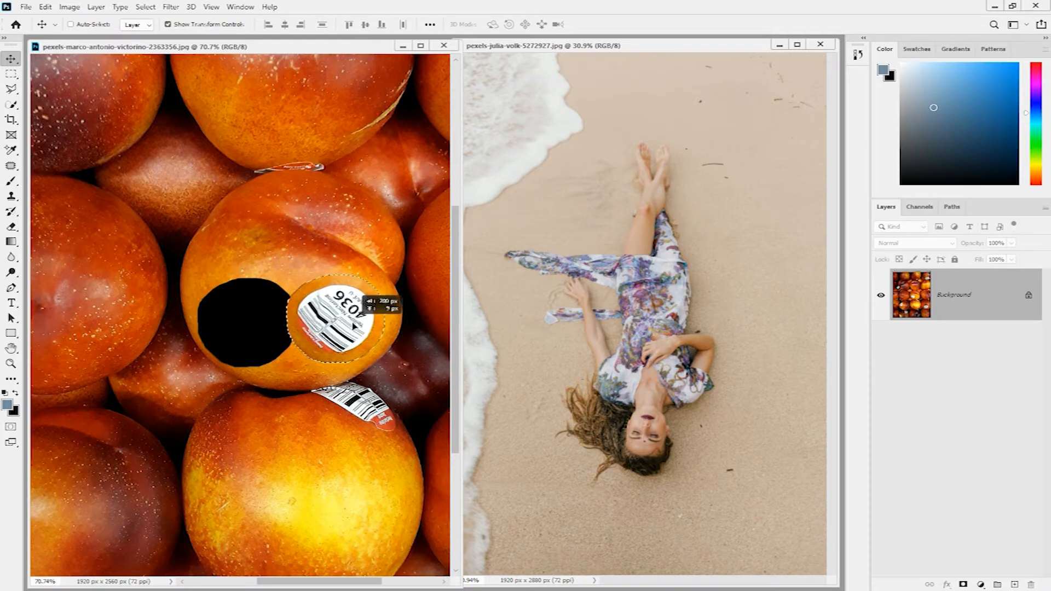
left_click_drag(365, 325, 365, 325)
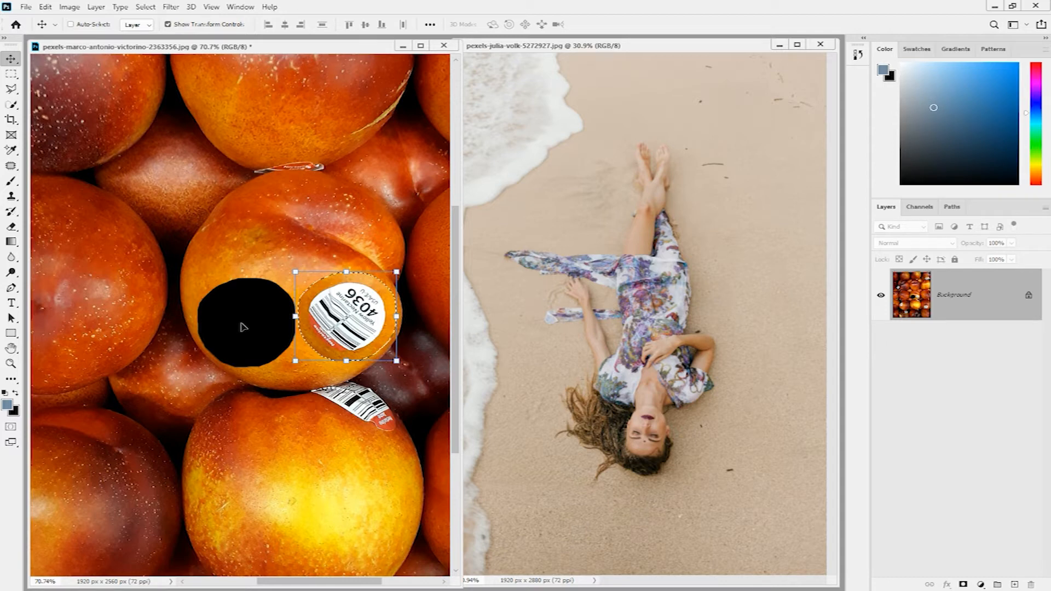
key("ctrl")
key("ctrl+d")
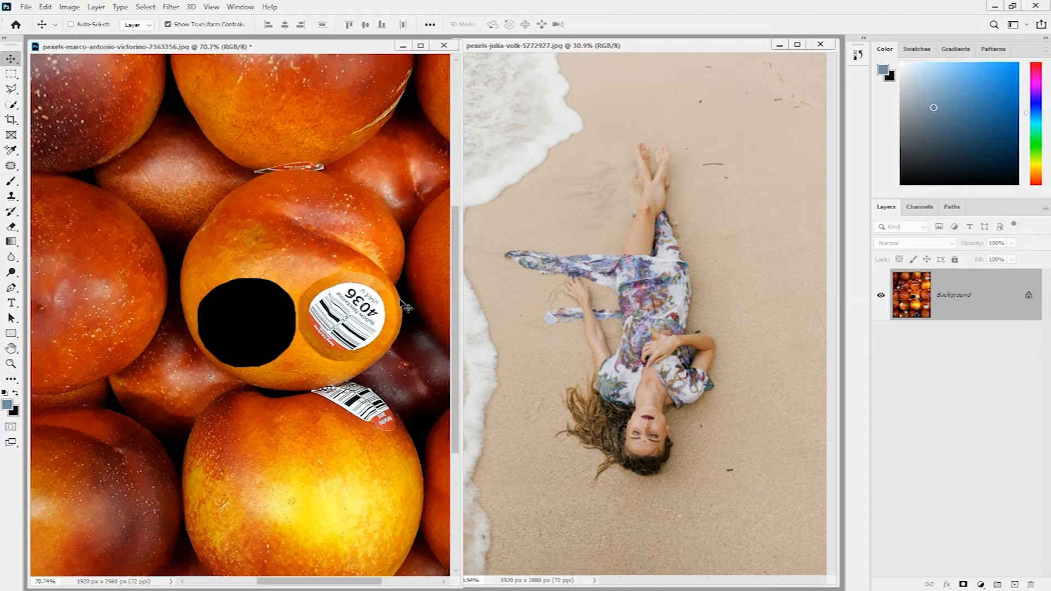
key("ctrl")
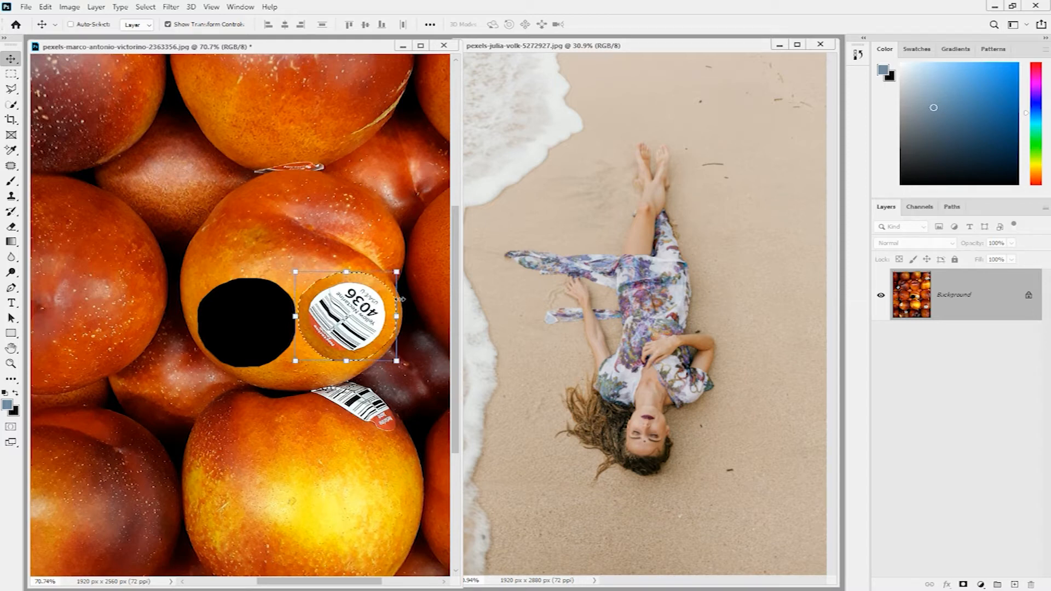
key("ctrl+z")
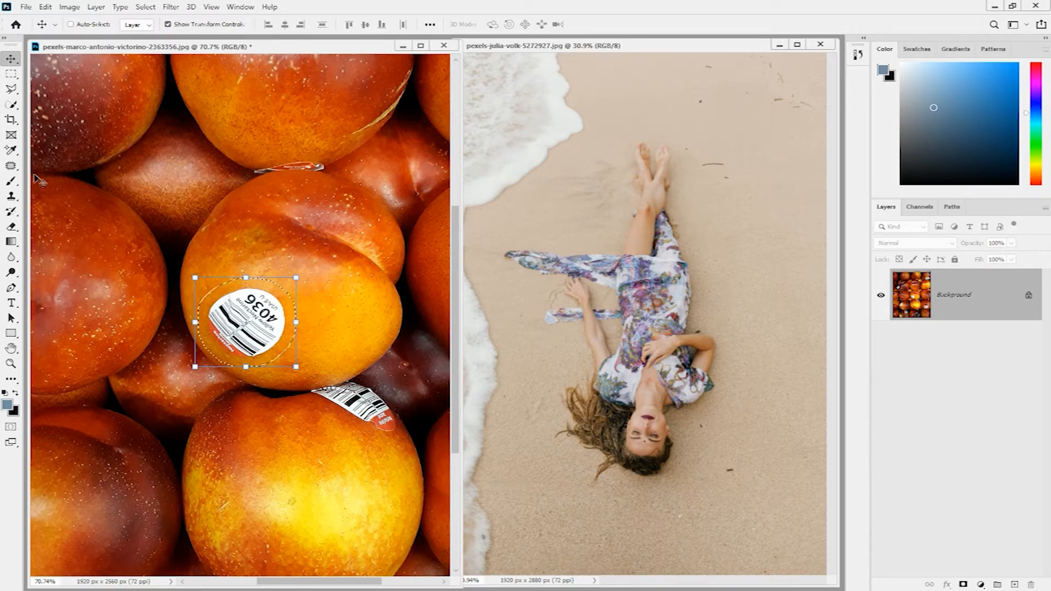
Step: Patch the selected sticker with clean skin from the right side of the same nectarine using the Patch tool, and deselect
left_click(11, 167)
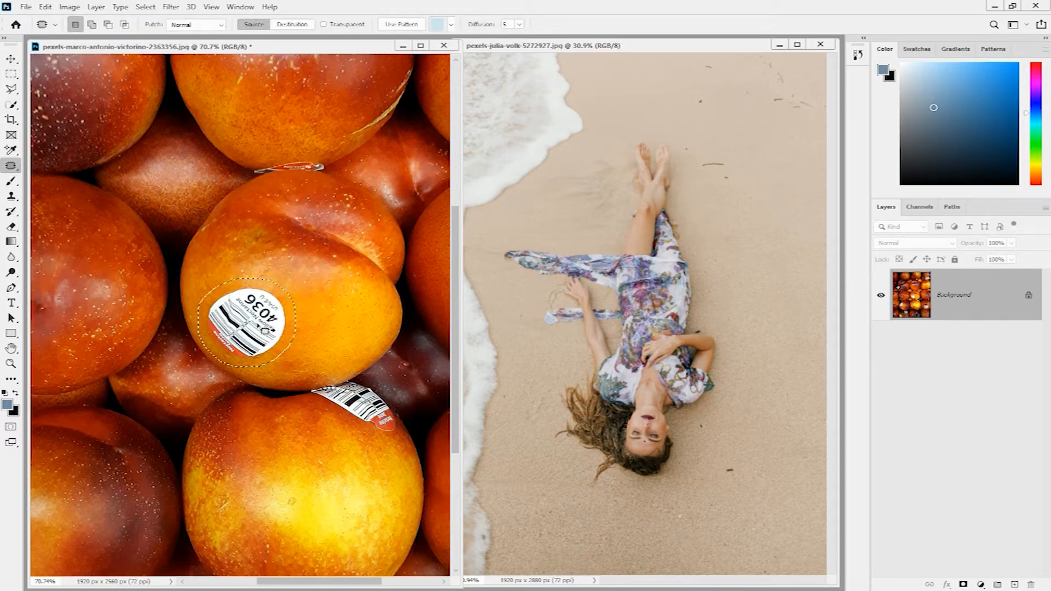
left_click_drag(265, 331, 359, 323)
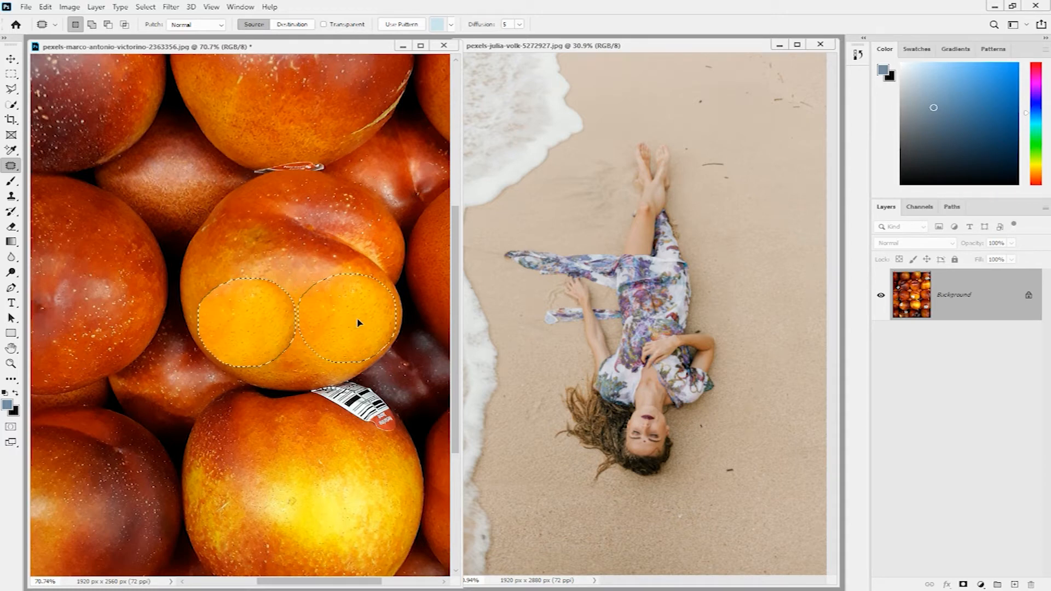
left_click_drag(358, 323, 359, 323)
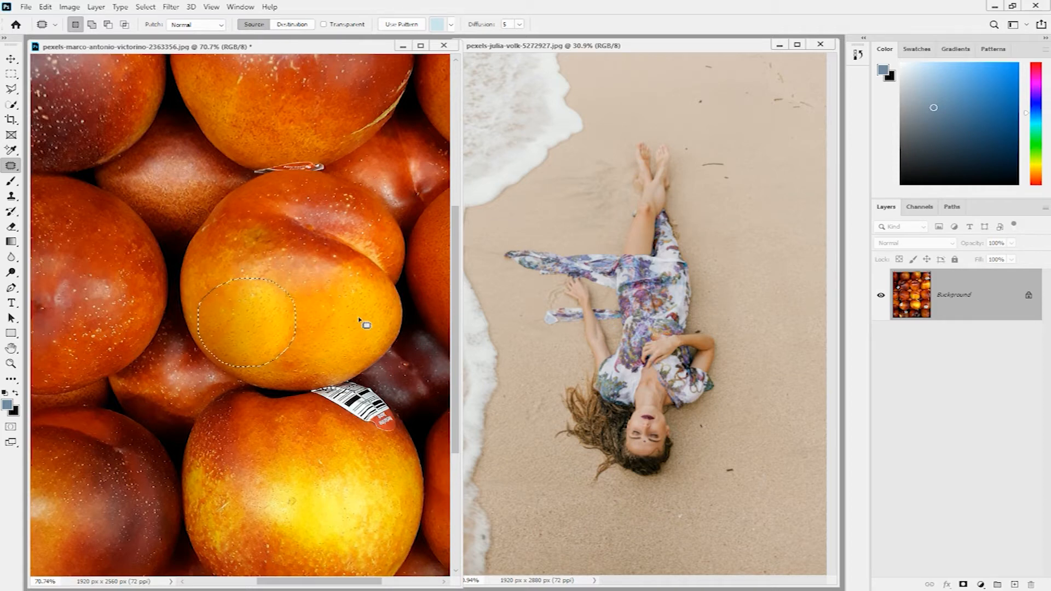
key("ctrl+d")
Step: Blend the patched area's edges with a smaller Healing Brush, sampling clean skin just above it on the nectarine
left_click(11, 166)
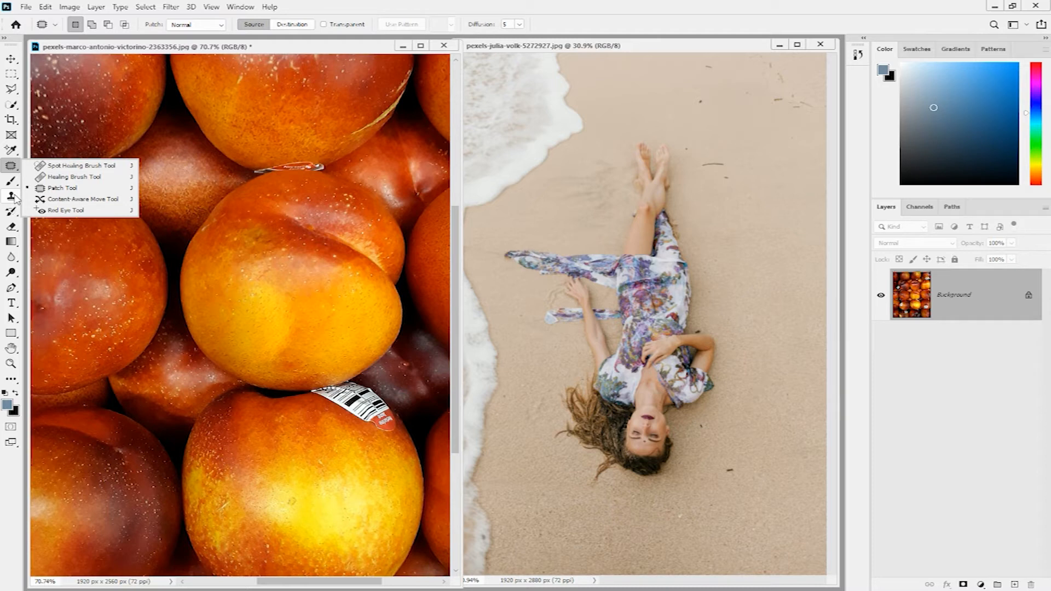
left_click(77, 177)
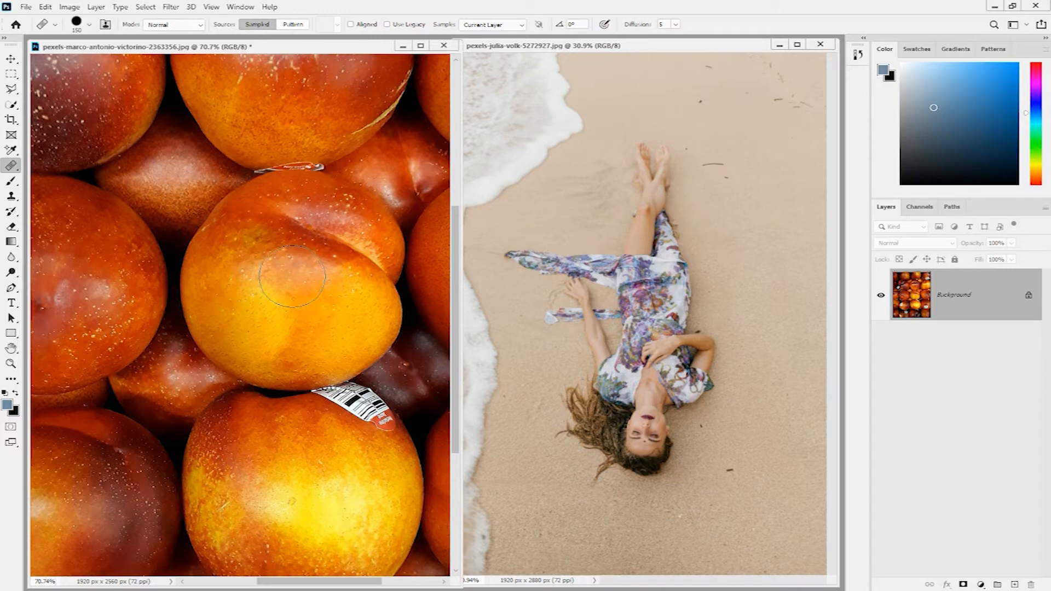
key("bracketleft")
key("bracketleft")
key("bracketleft")
key("bracketleft")
key("bracketleft")
key("bracketleft")
key("bracketleft")
left_click(304, 276, "alt")
mouse_move(280, 291)
left_mouse_down()
mouse_move(281, 344)
mouse_move(269, 344)
mouse_move(281, 300)
left_mouse_up()
mouse_move(265, 347)
left_mouse_down()
mouse_move(270, 335)
mouse_move(286, 340)
mouse_move(288, 312)
mouse_move(279, 330)
left_mouse_up()
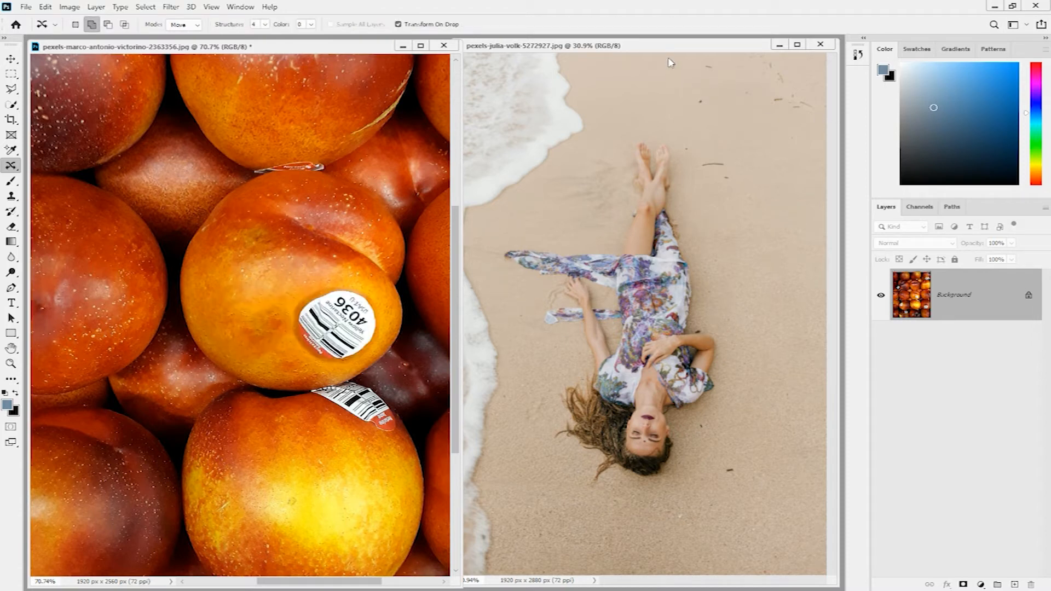
Step: Select the woman in the beach photo with the Object Selection tool, adding her upper body and the outstretched dress fabric
left_click(689, 55)
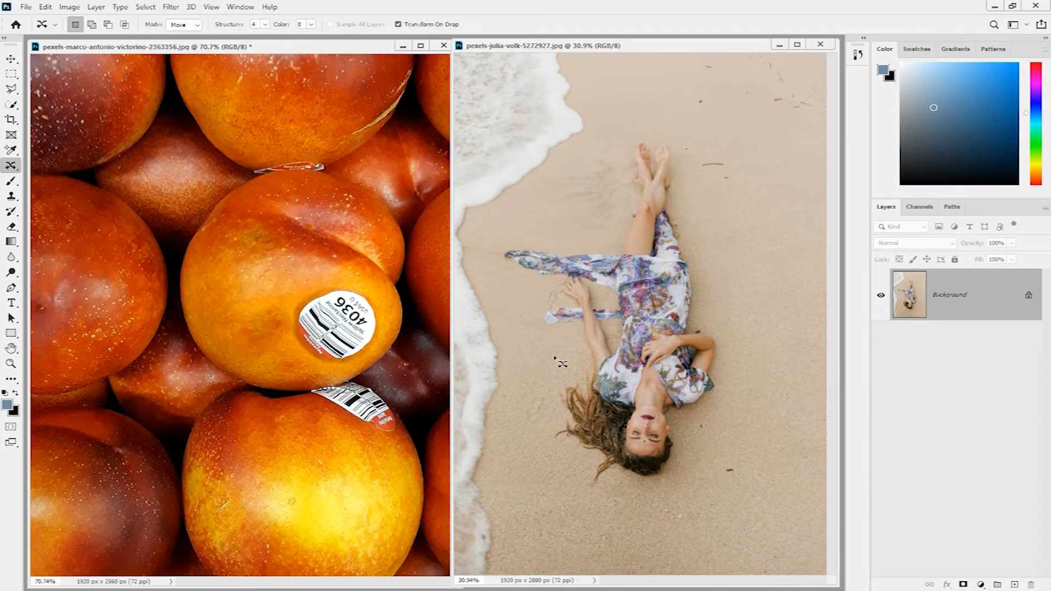
left_click(12, 104)
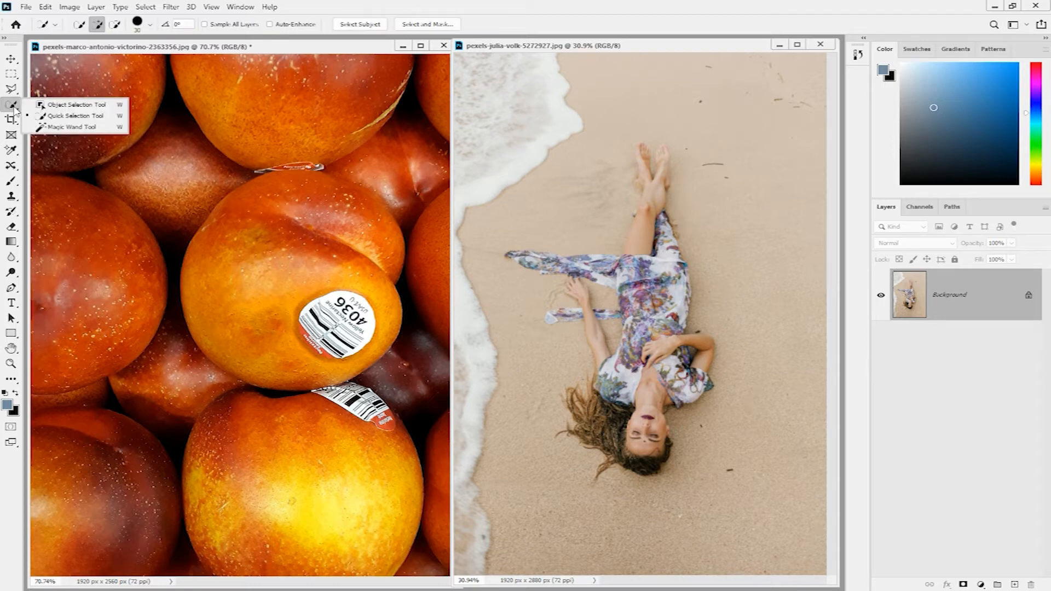
left_click(76, 105)
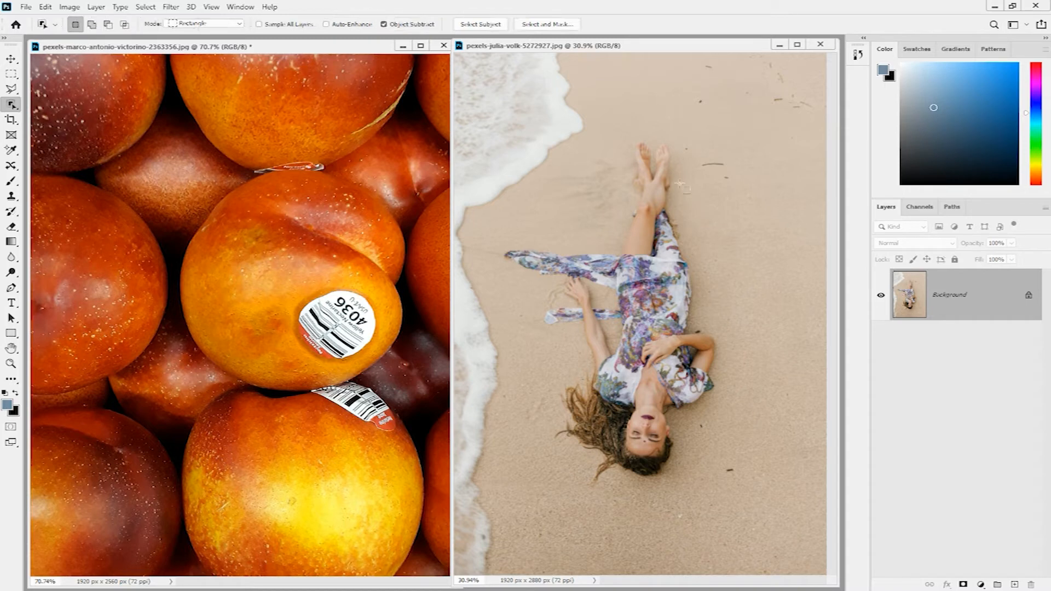
left_click_drag(716, 131, 602, 297)
key("shift")
left_click_drag(733, 253, 550, 504)
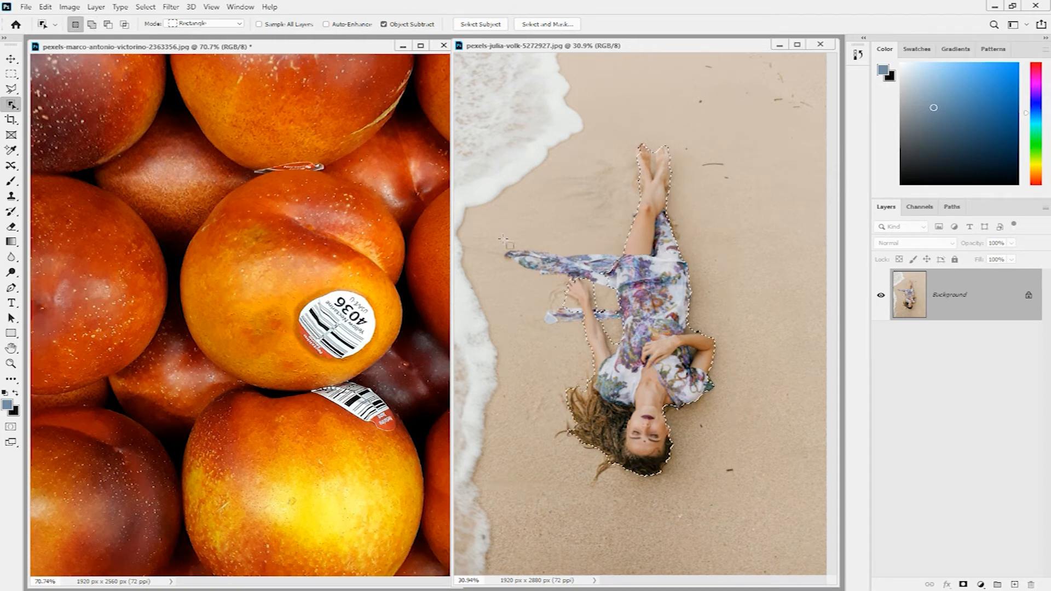
key("shift")
left_click_drag(503, 239, 657, 282)
Step: Refine the woman's selection with the Quick Selection tool, adding the loose hair strands and subtracting stray sand around her outline
right_click(10, 105)
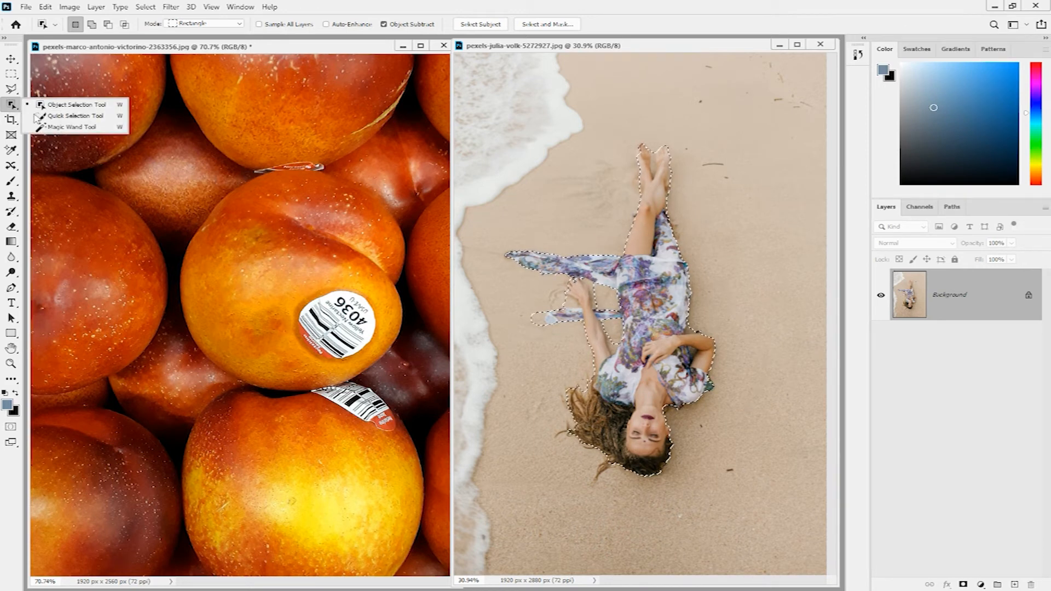
left_click(75, 116)
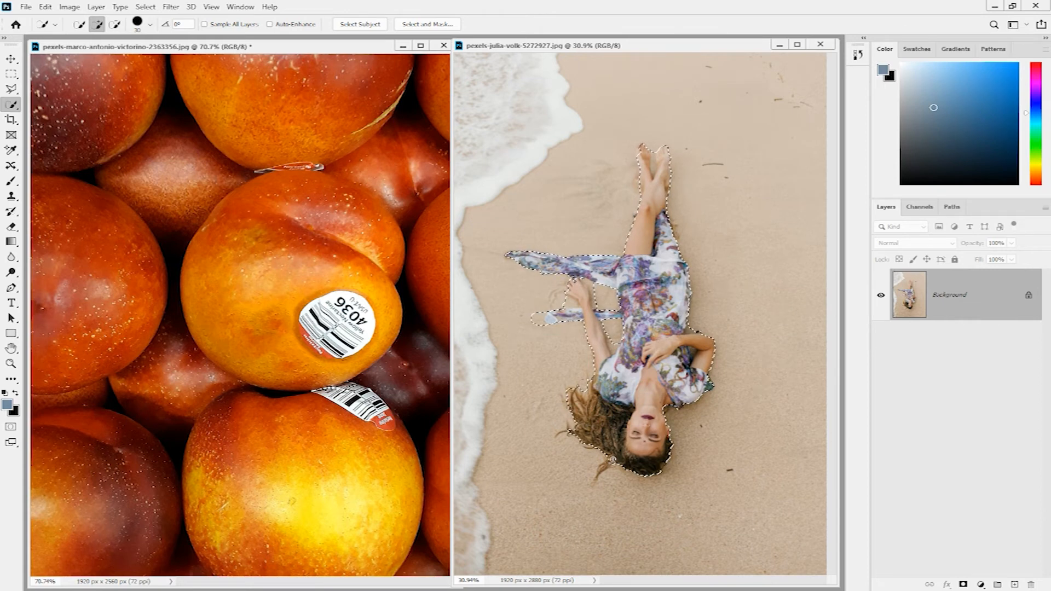
left_click_drag(609, 460, 600, 471)
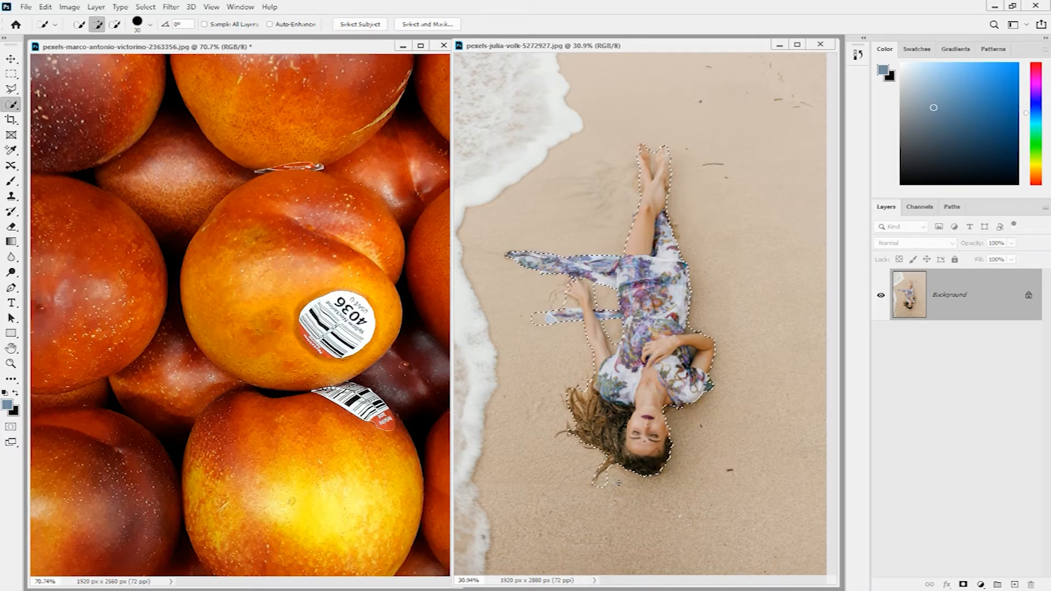
key("alt")
key("alt")
Step: Expand the woman's selection by 20 pixels
left_click(147, 7)
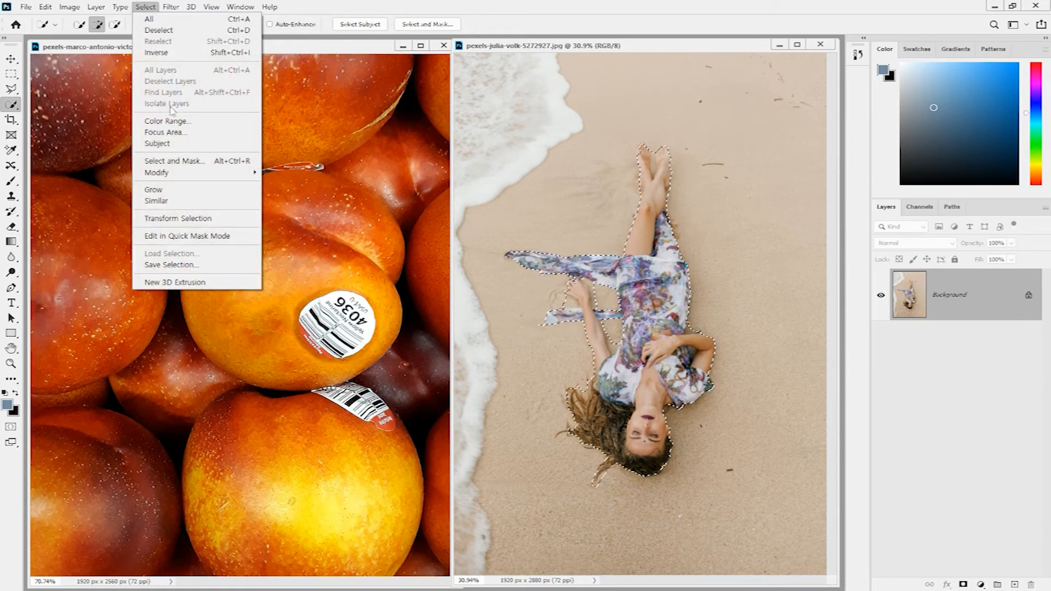
mouse_move(213, 174)
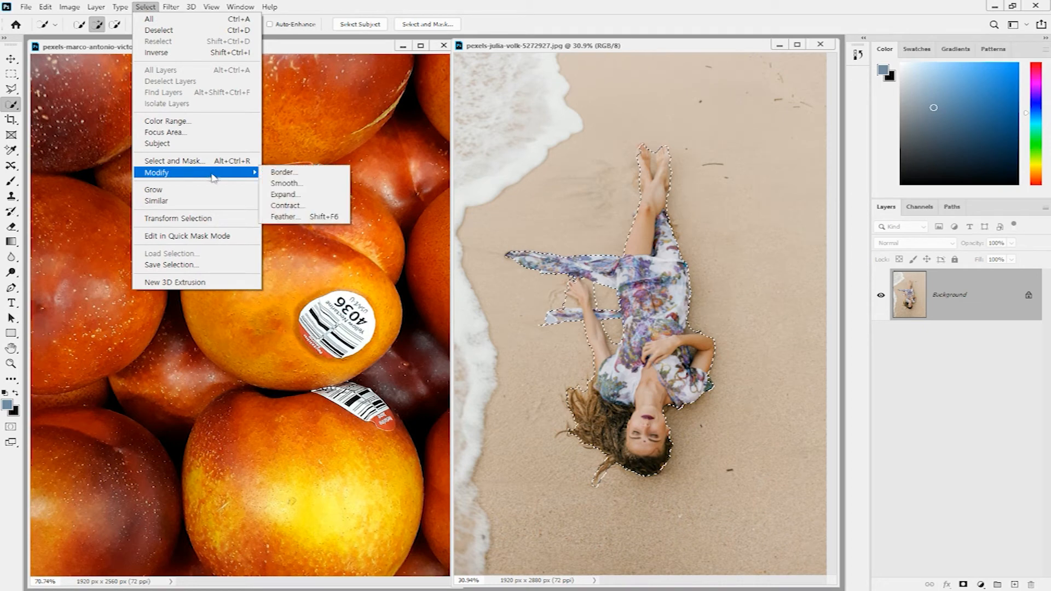
left_click(303, 194)
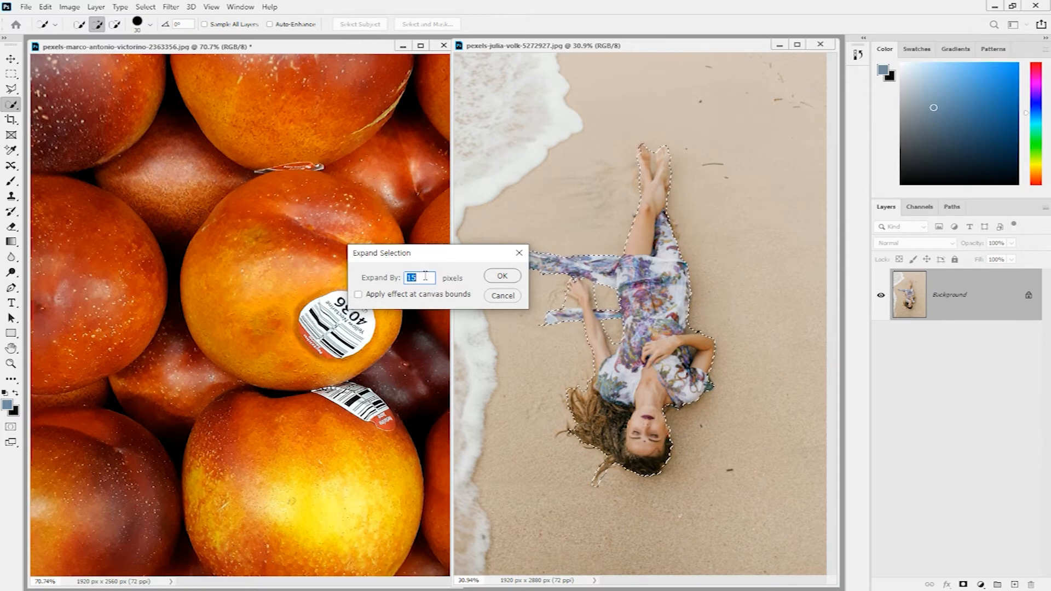
type("20")
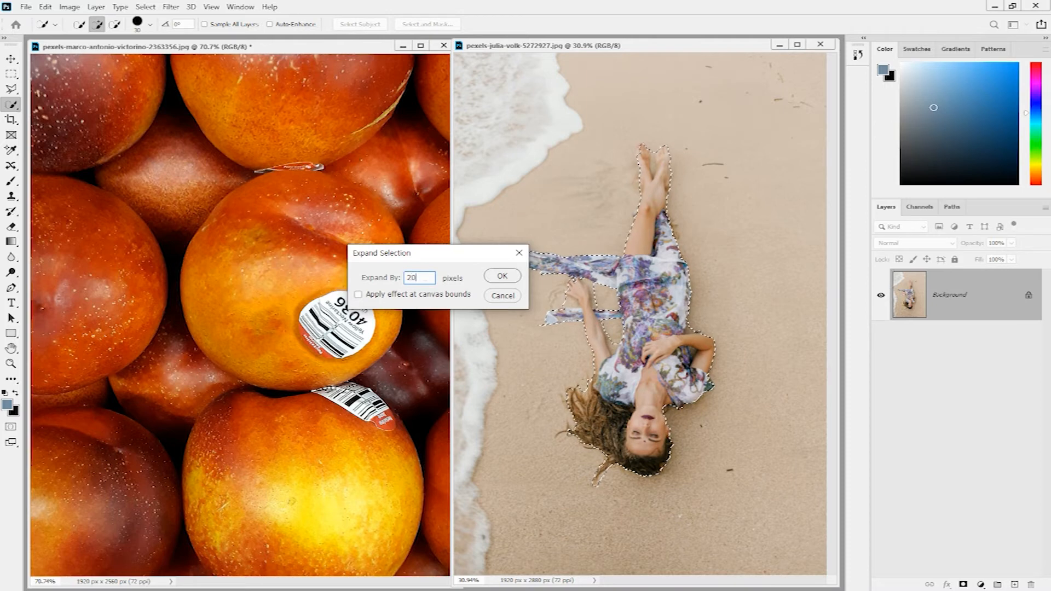
left_click(503, 278)
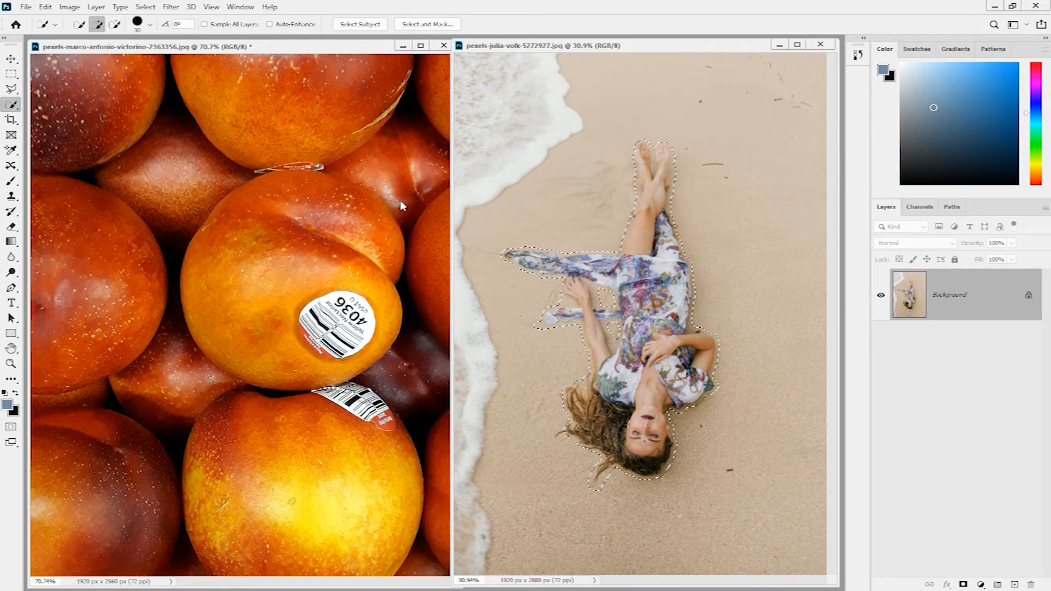
Step: Expand the woman's selection by another 10 pixels to widen the sand margin around her
left_click(145, 7)
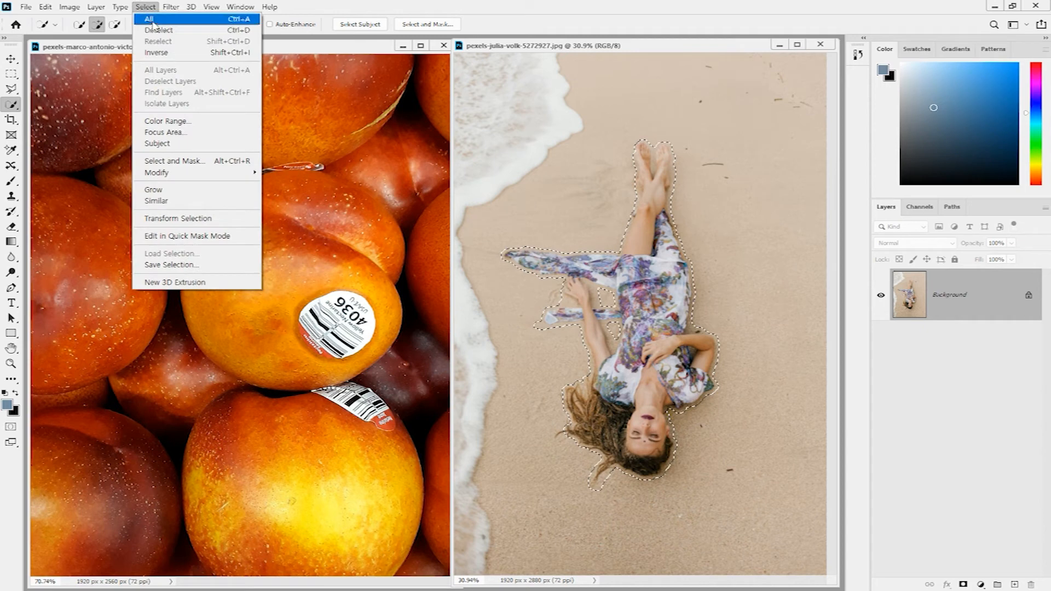
mouse_move(218, 174)
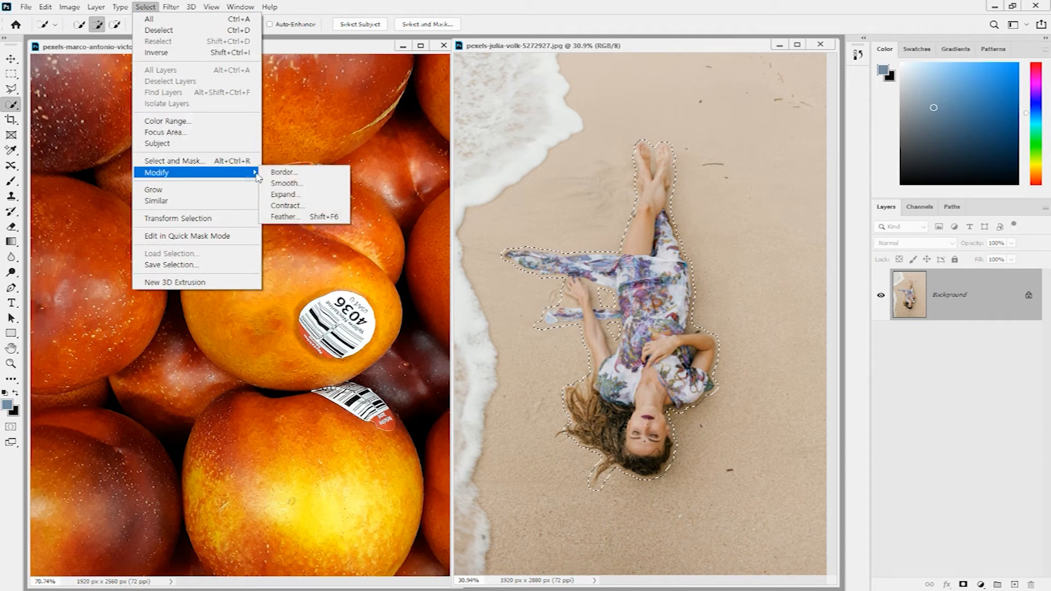
left_click(307, 195)
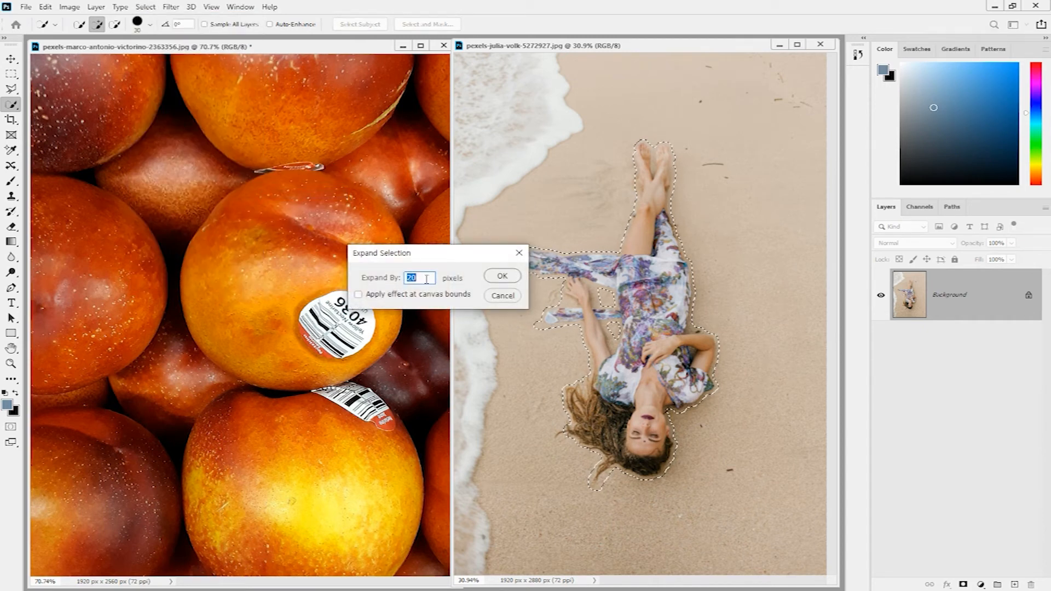
type("10")
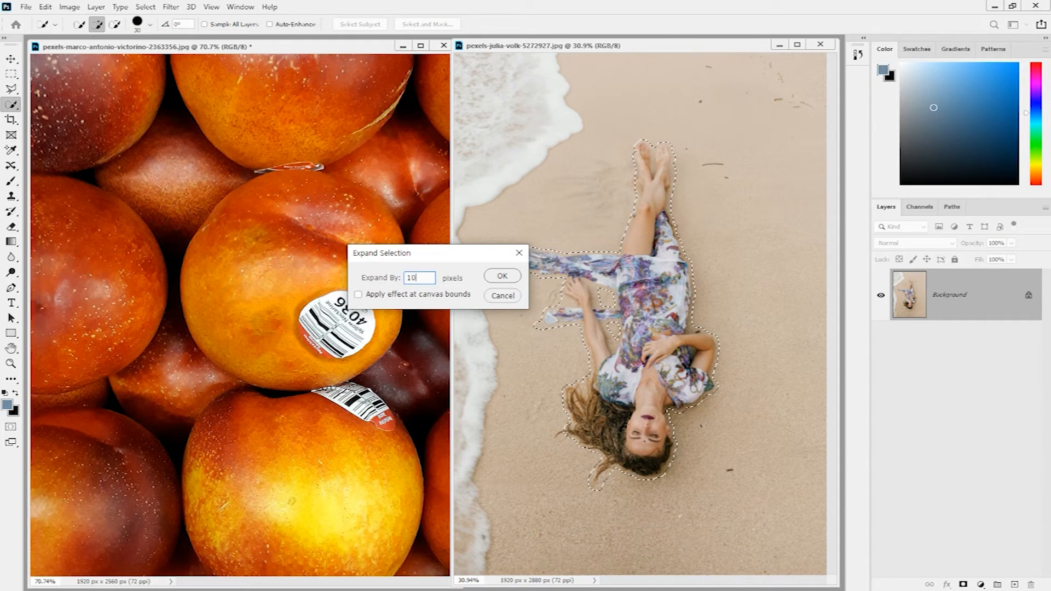
left_click(500, 275)
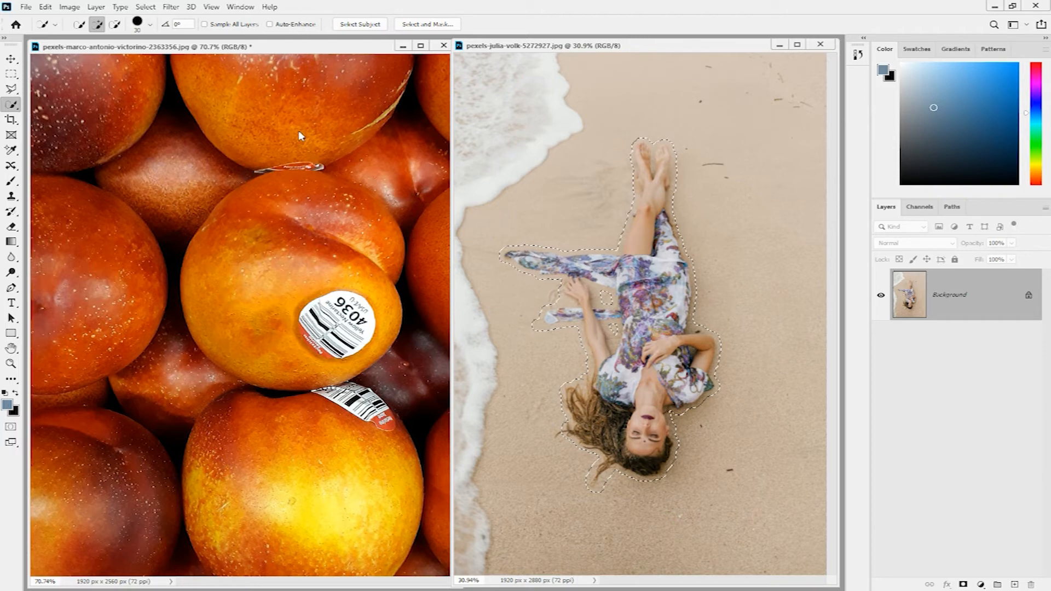
Step: Save the woman's selection as a new channel named 사람
left_click(146, 7)
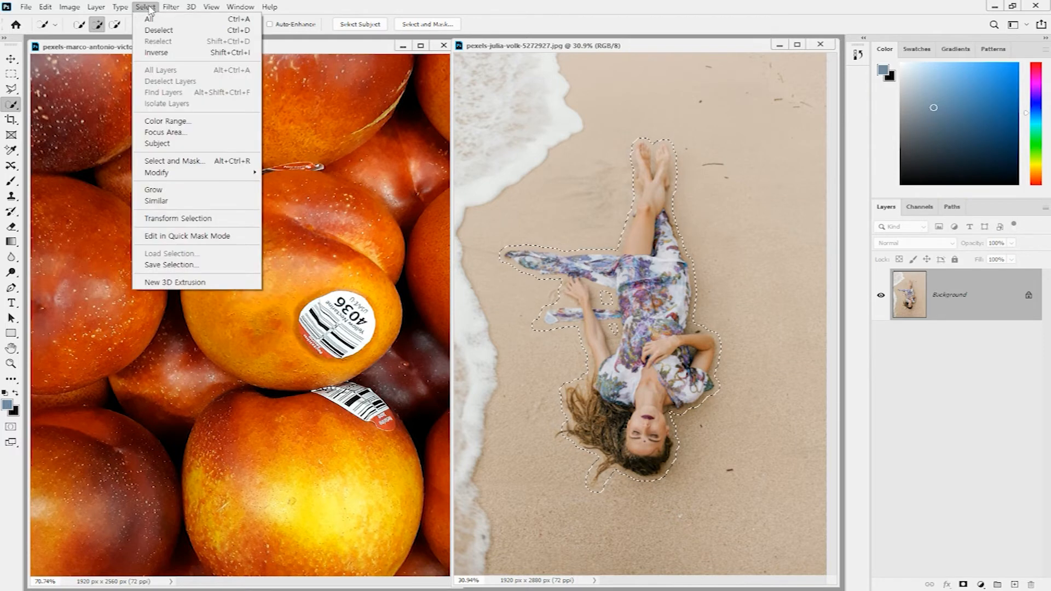
left_click(207, 266)
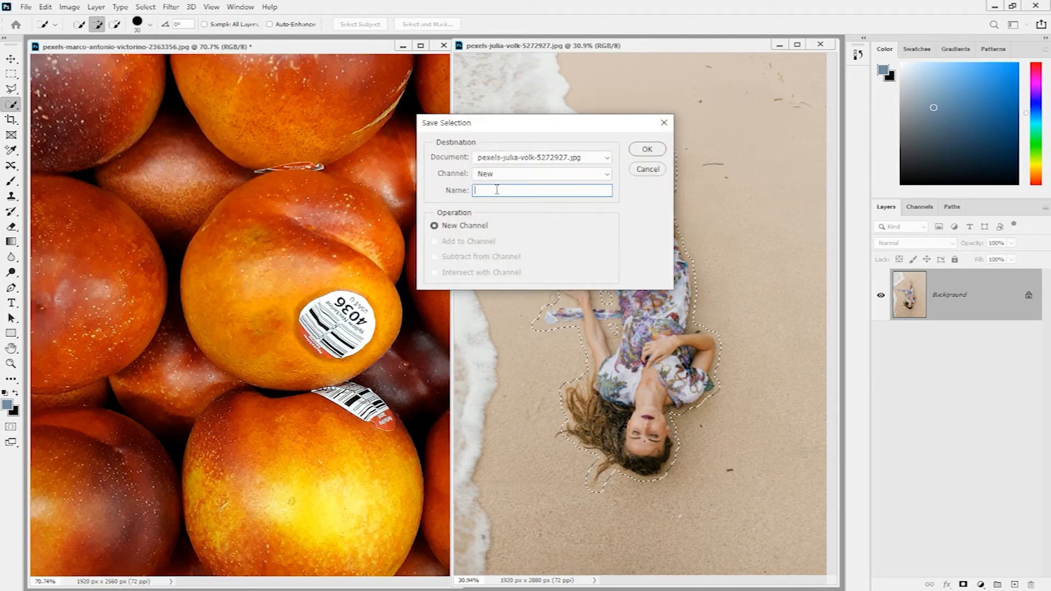
type("사람")
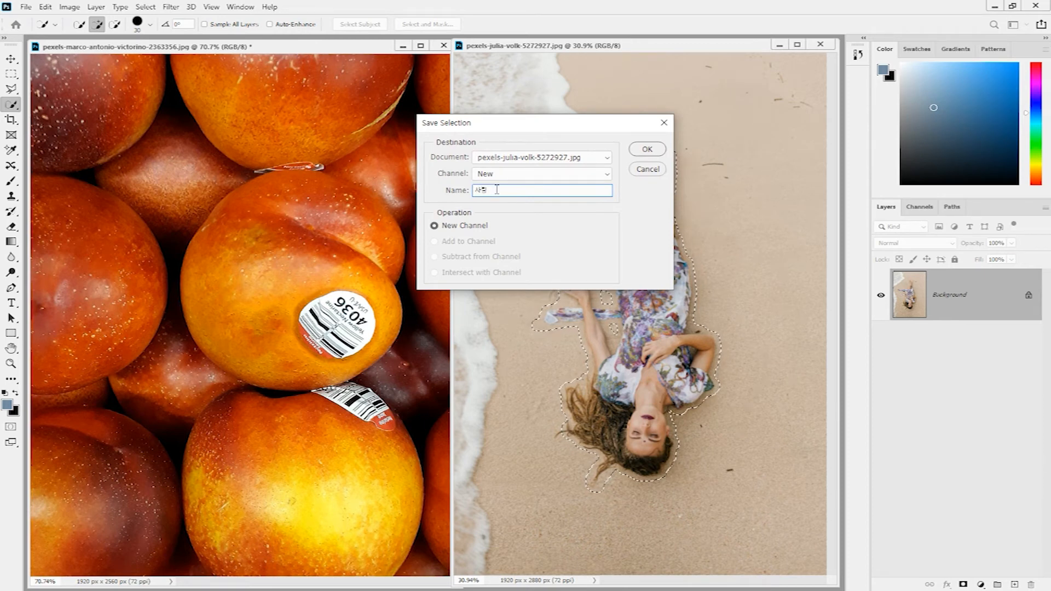
left_click(648, 149)
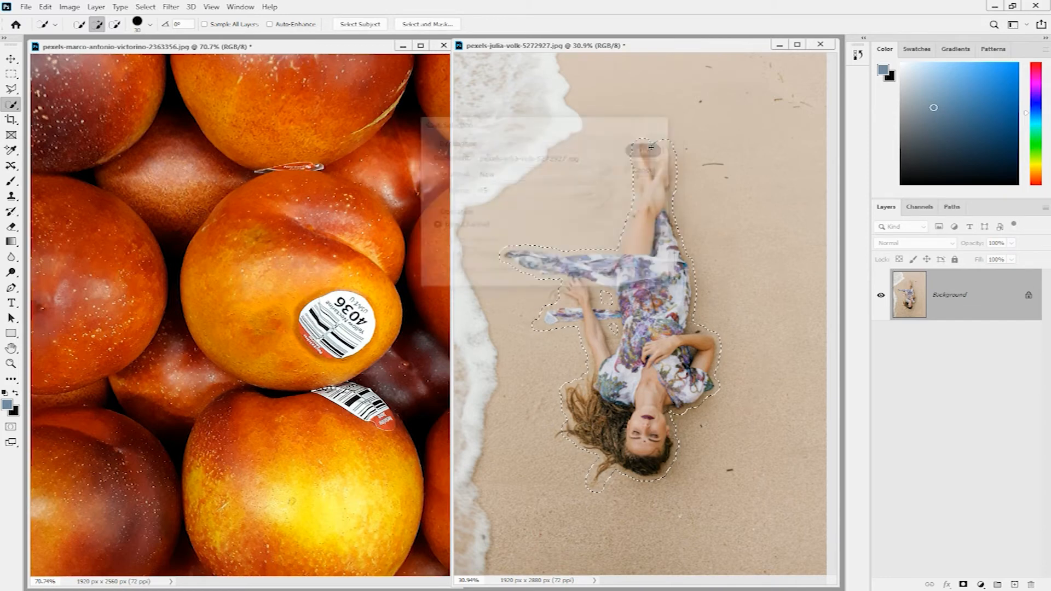
Step: Remove the woman from the beach with a Content-Aware fill in Normal mode with Color Adaptation, and deselect
key("j")
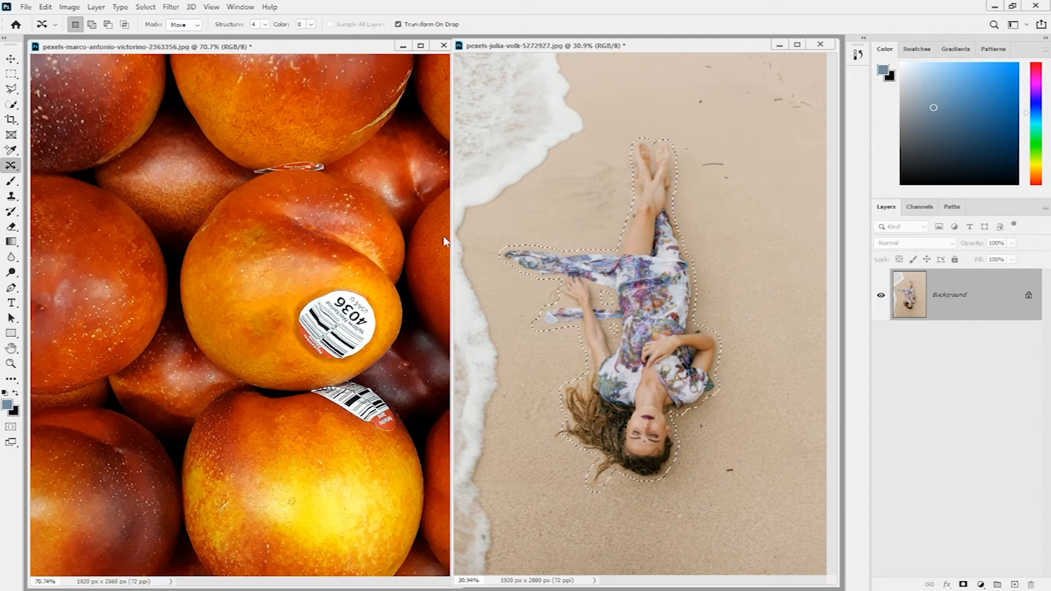
left_click(46, 7)
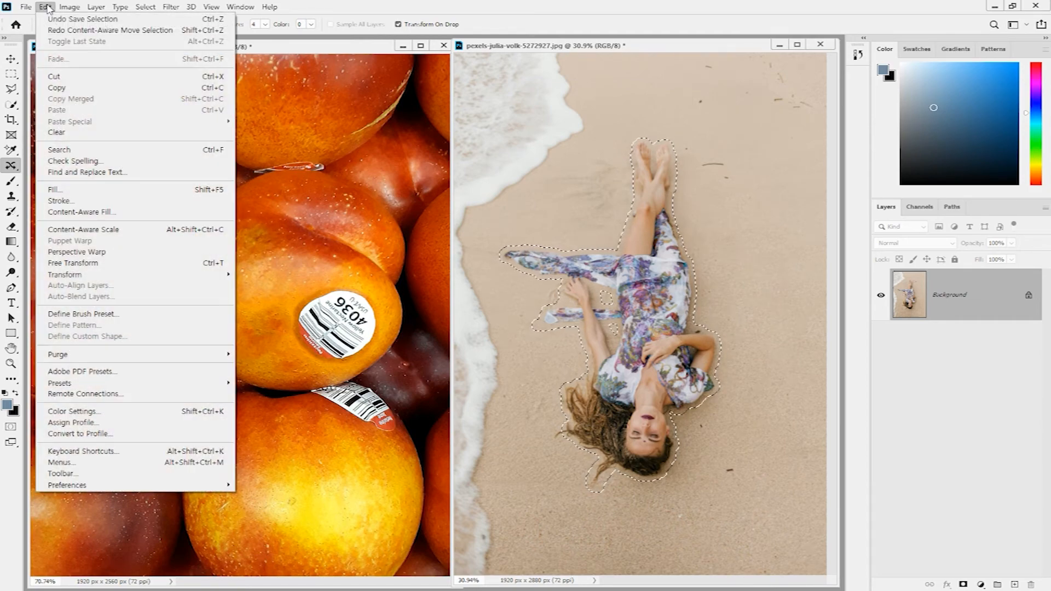
left_click(81, 191)
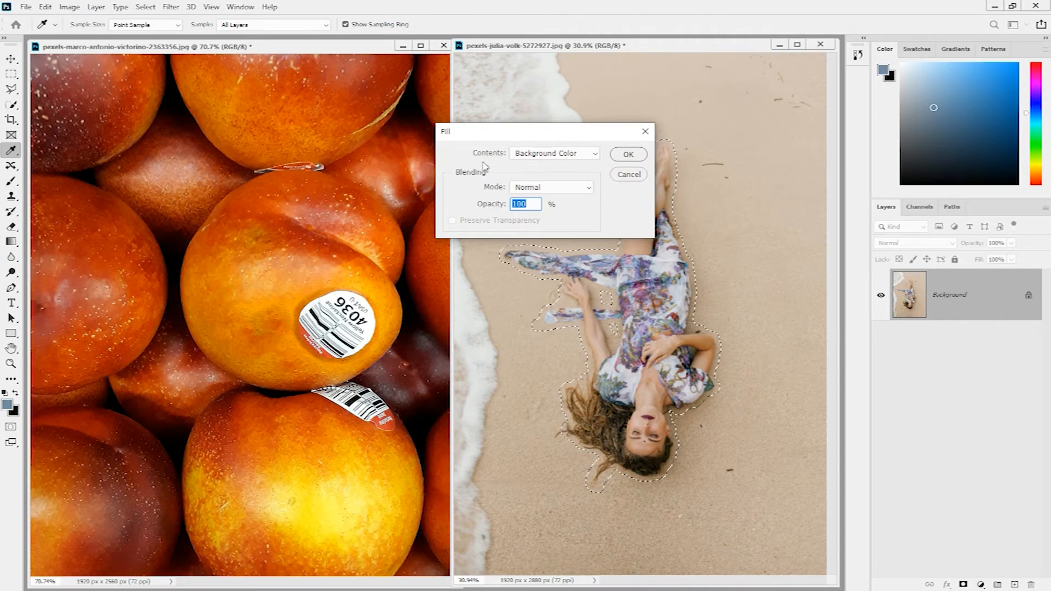
left_click(596, 155)
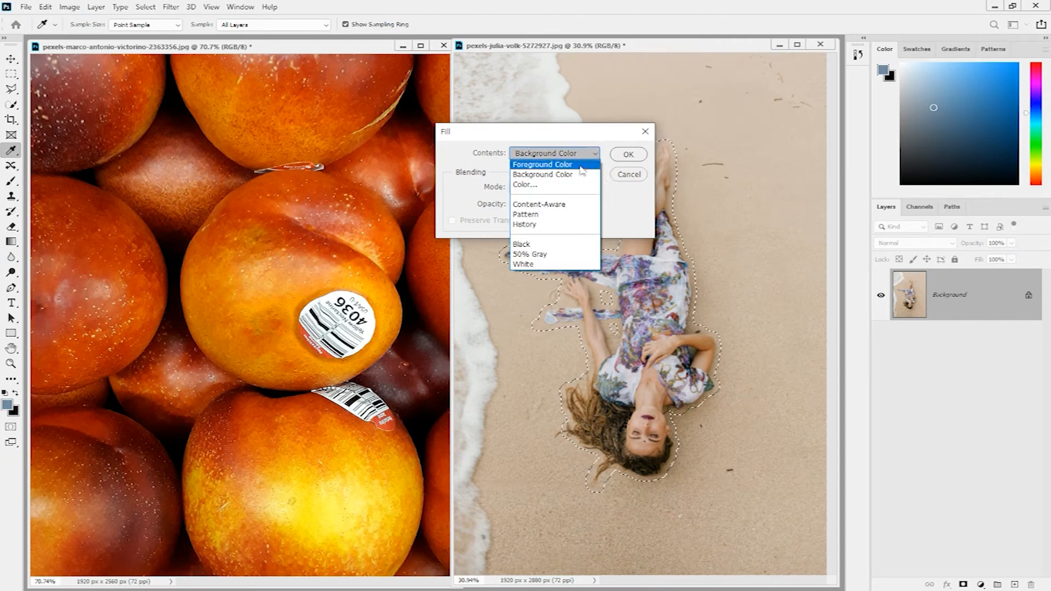
left_click(569, 209)
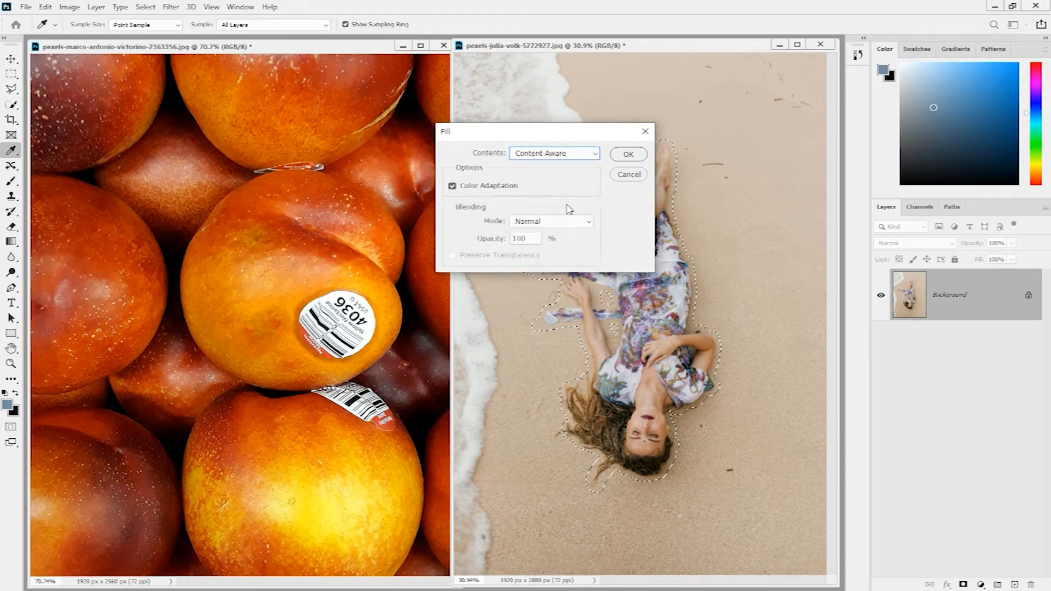
left_click(629, 155)
key("j")
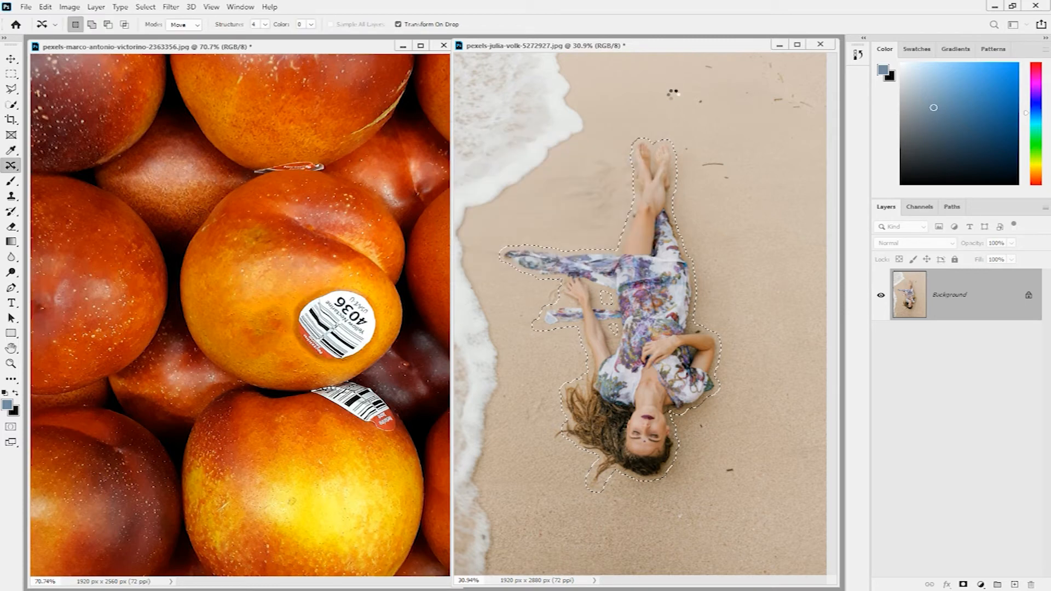
left_click(793, 277)
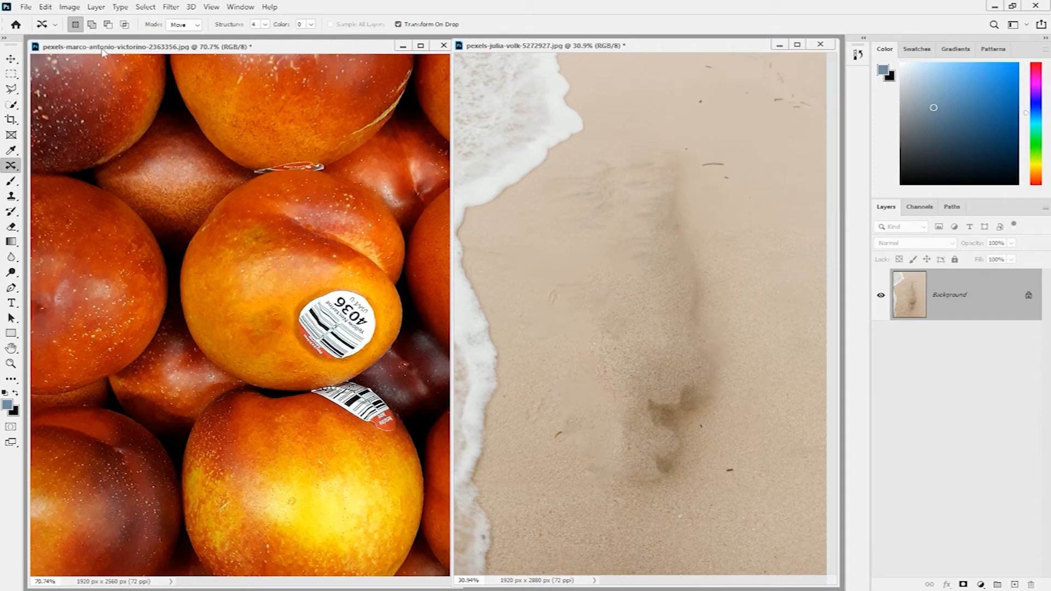
left_click(46, 7)
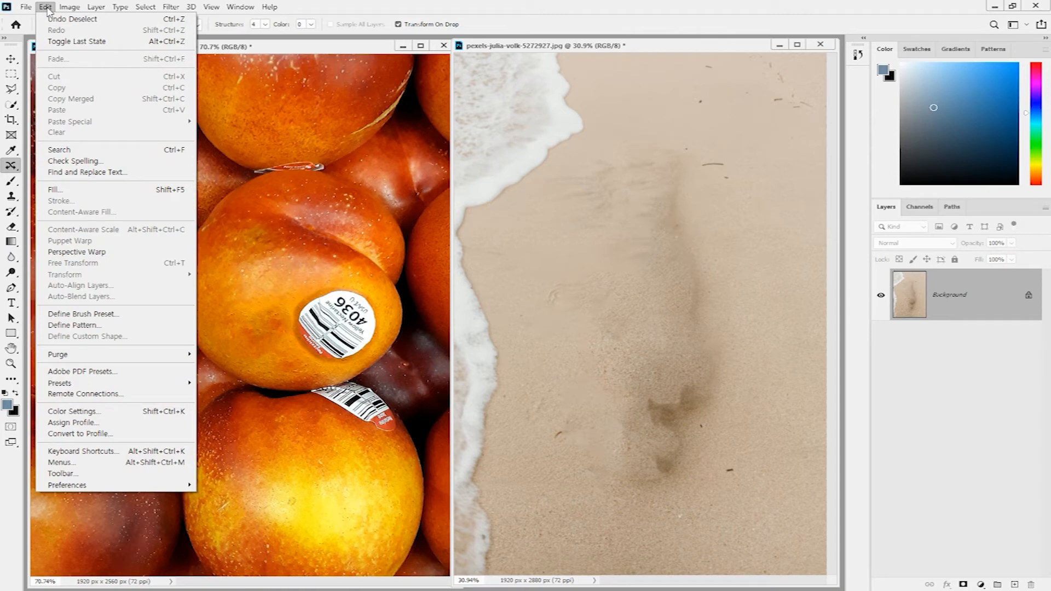
left_click(111, 195)
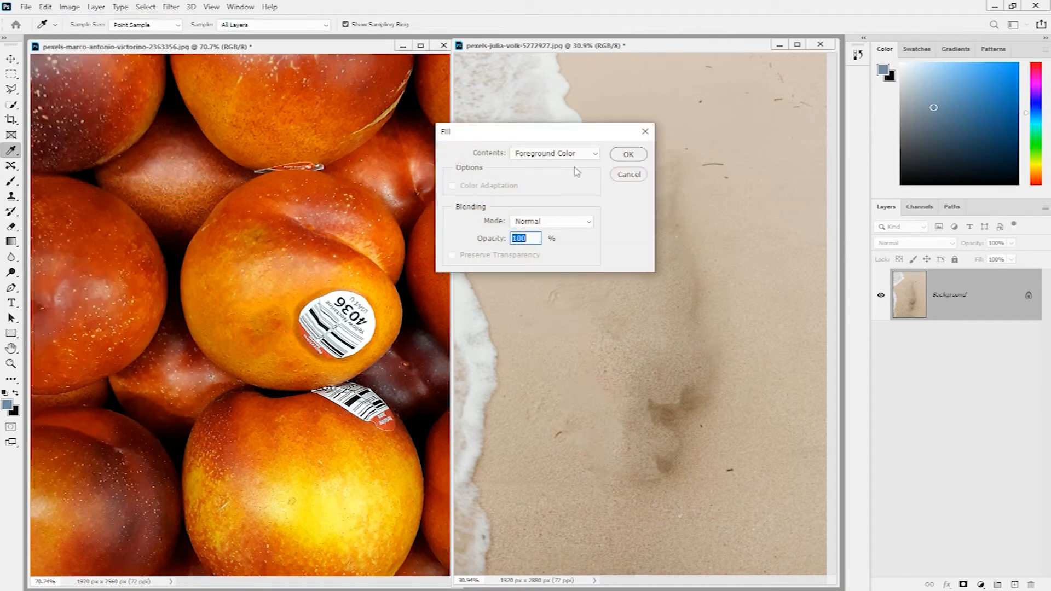
left_click(595, 154)
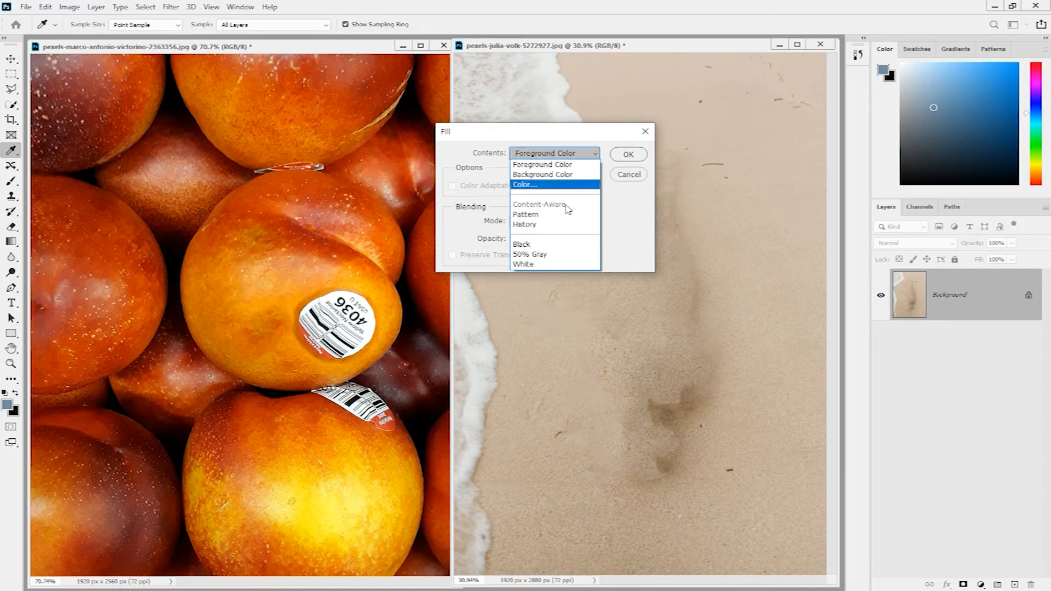
left_click(630, 179)
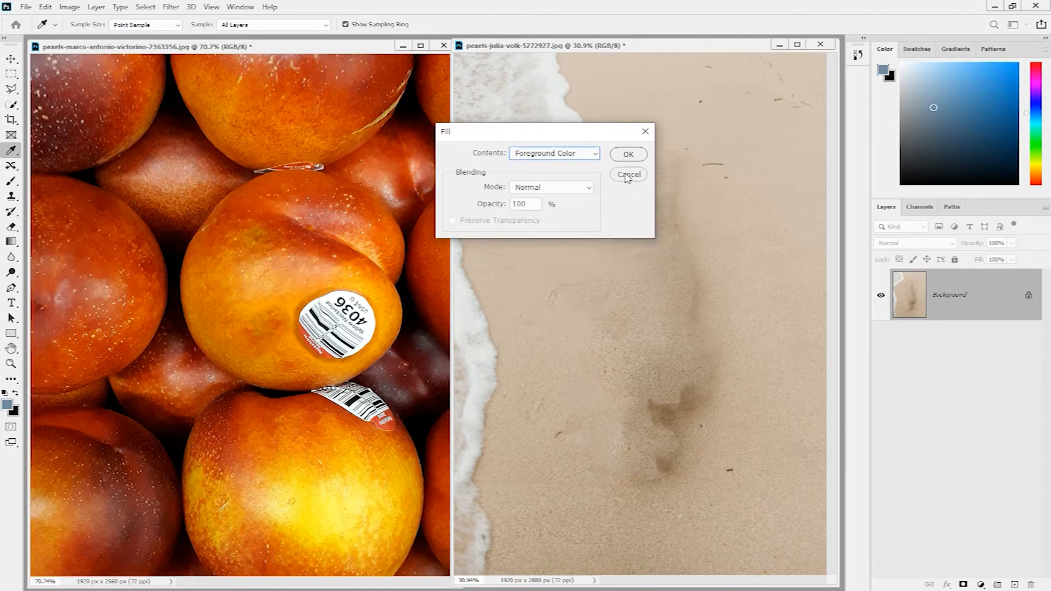
left_click(630, 175)
Step: Heal the upper smudges left in the beach sand with a 300-pixel Healing Brush, sampling clean sand beside them
key("j")
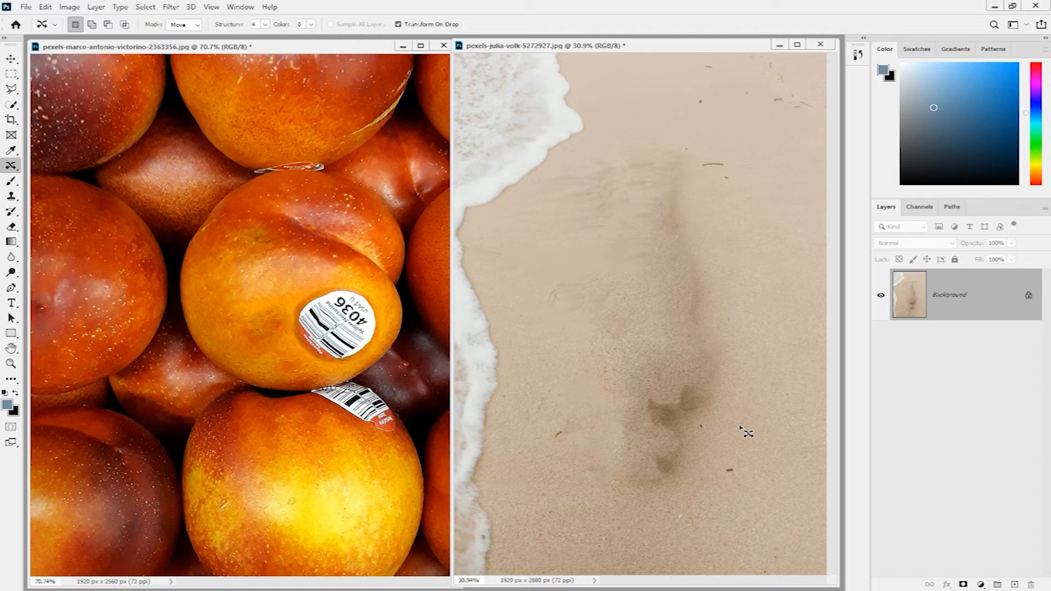
right_click(12, 167)
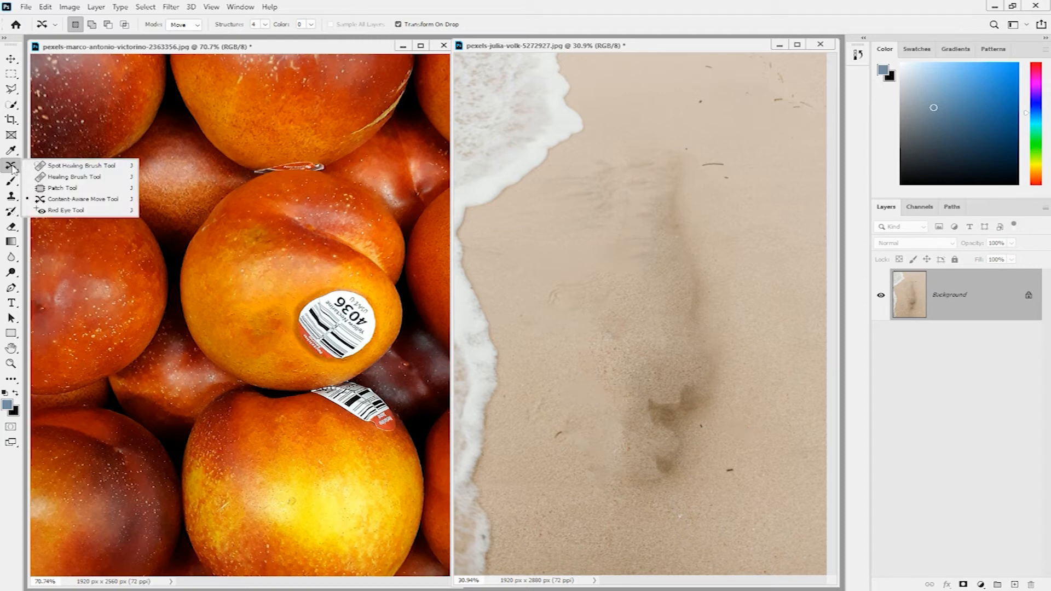
left_click(66, 176)
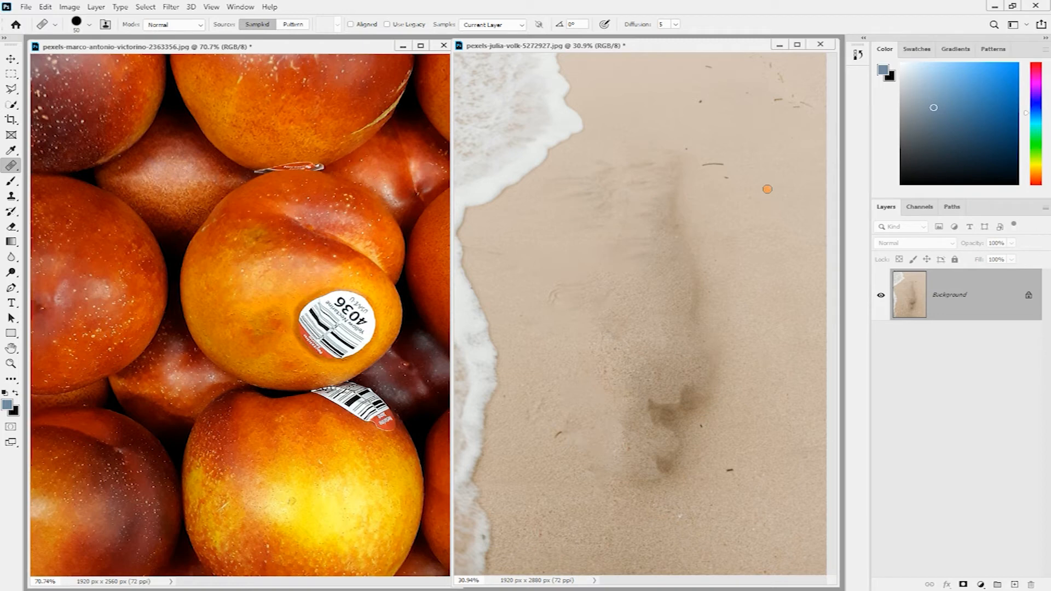
key("bracketright")
key("bracketright")
key("bracketright")
key("bracketright")
key("bracketright")
key("bracketright")
key("bracketright")
key("bracketright")
key("bracketright")
key("bracketright")
key("bracketright")
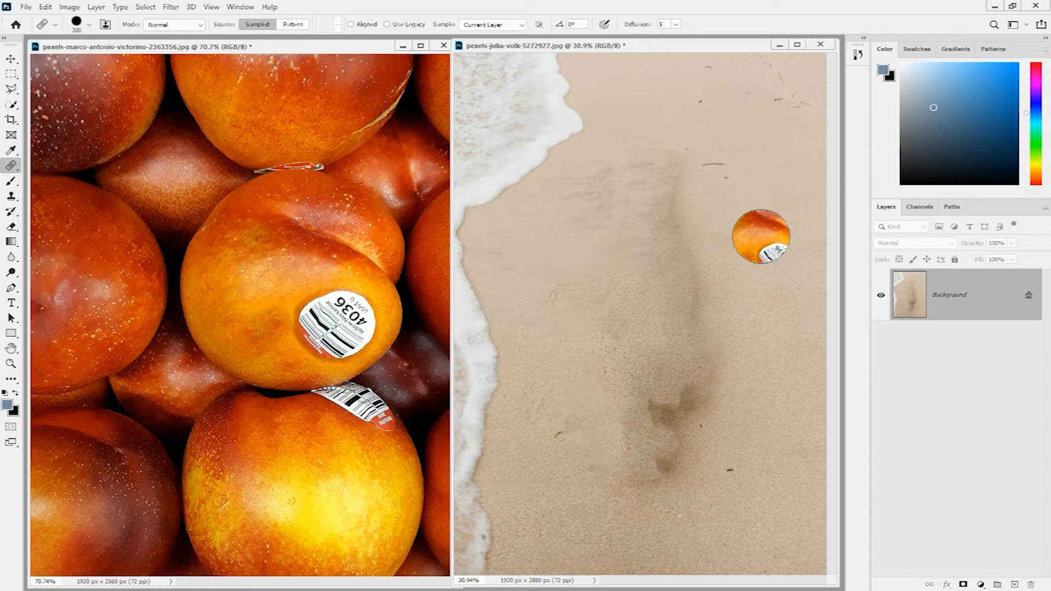
key("alt")
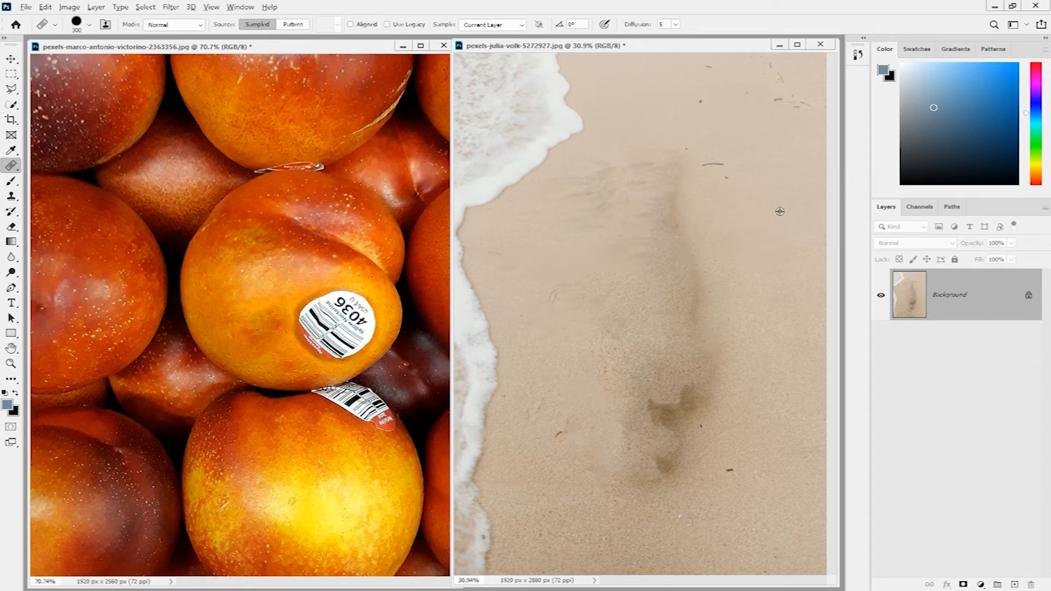
left_click(769, 219, "alt")
mouse_move(672, 178)
left_mouse_down()
mouse_move(633, 176)
mouse_move(666, 200)
mouse_move(680, 286)
mouse_move(634, 220)
mouse_move(626, 183)
mouse_move(600, 182)
mouse_move(581, 201)
mouse_move(631, 209)
left_mouse_up()
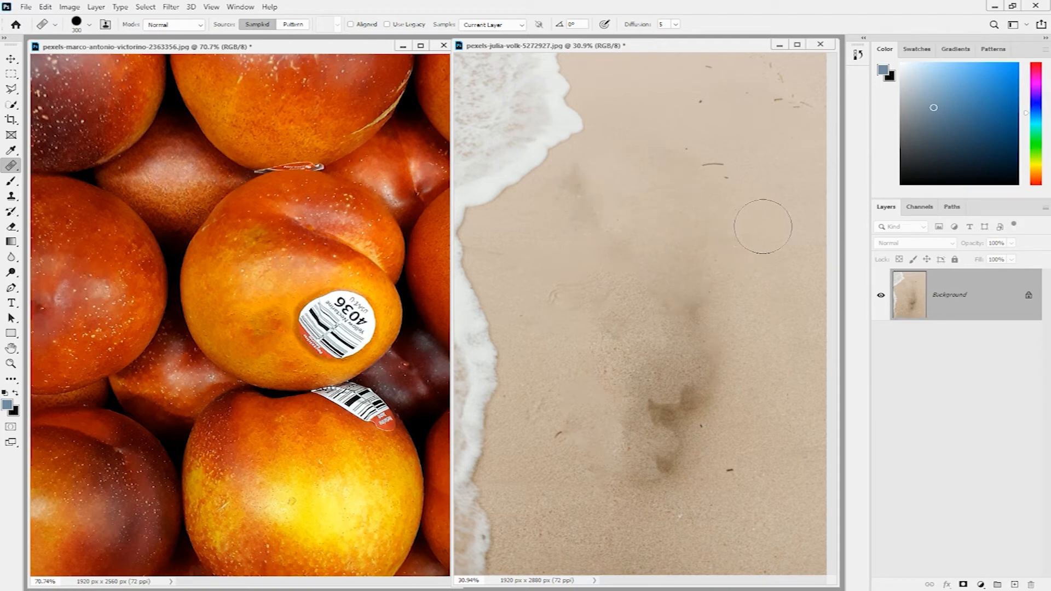
left_click(761, 219, "alt")
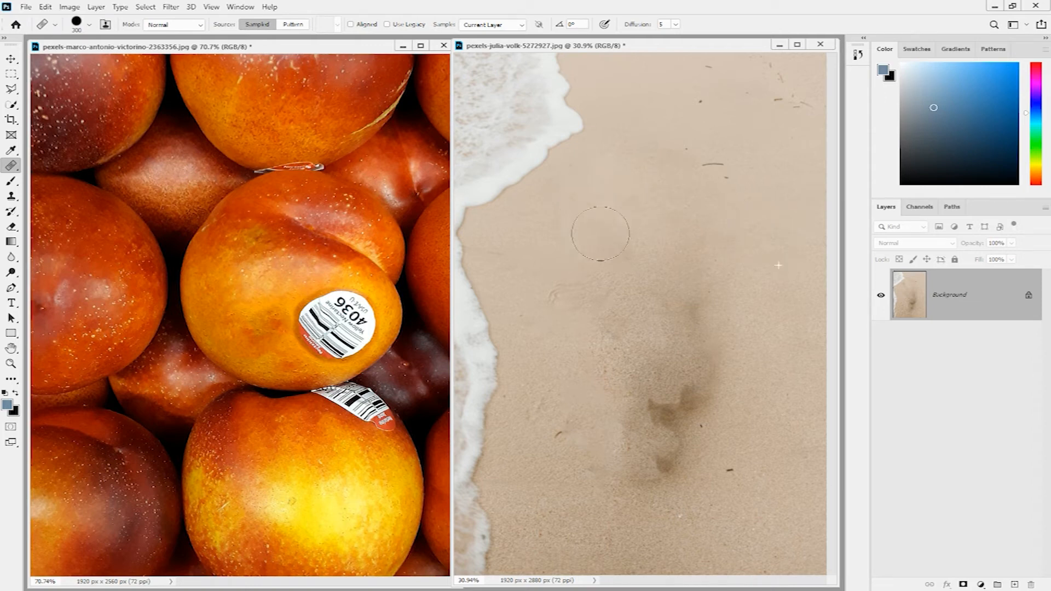
Step: Heal the dark middle and lower smudges in the sand with texture sampled from the cleaned upper area
left_click(634, 168, "alt")
mouse_move(685, 250)
left_mouse_down()
mouse_move(609, 280)
mouse_move(691, 299)
mouse_move(733, 324)
mouse_move(607, 359)
left_mouse_up()
mouse_move(670, 383)
left_mouse_down()
mouse_move(625, 477)
mouse_move(688, 461)
mouse_move(645, 488)
mouse_move(643, 466)
left_mouse_up()
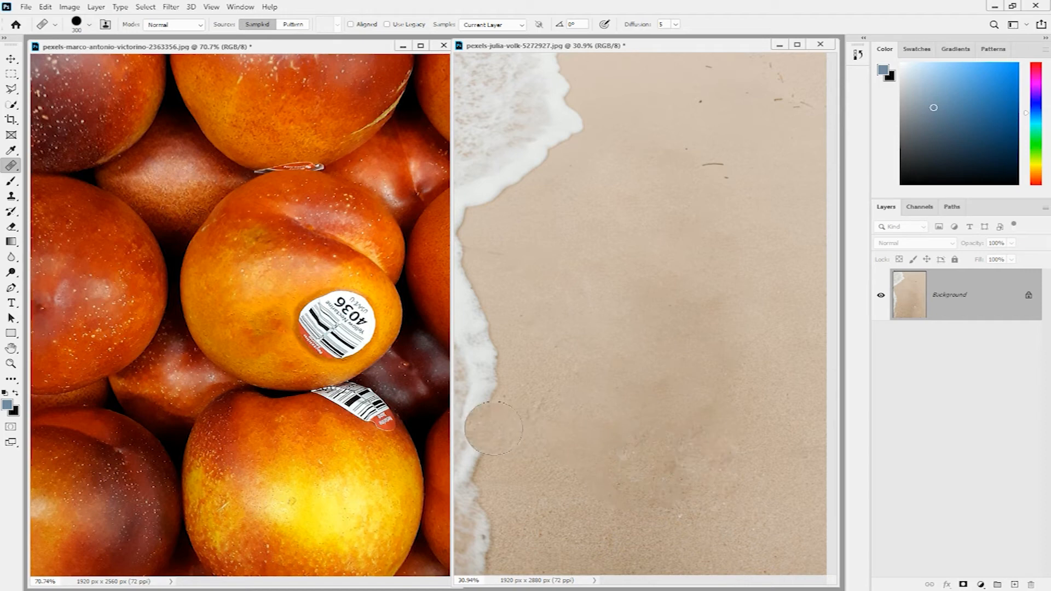
Step: Clone clean sand over the darker patch mid-beach using the Clone Stamp with a 250-pixel brush
left_click(12, 197)
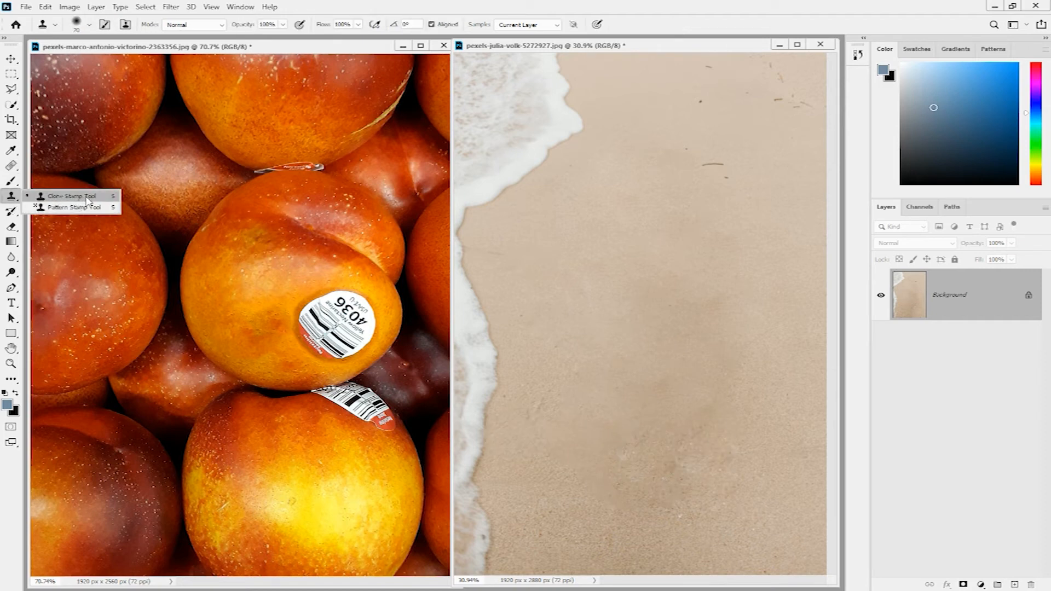
left_click(71, 196)
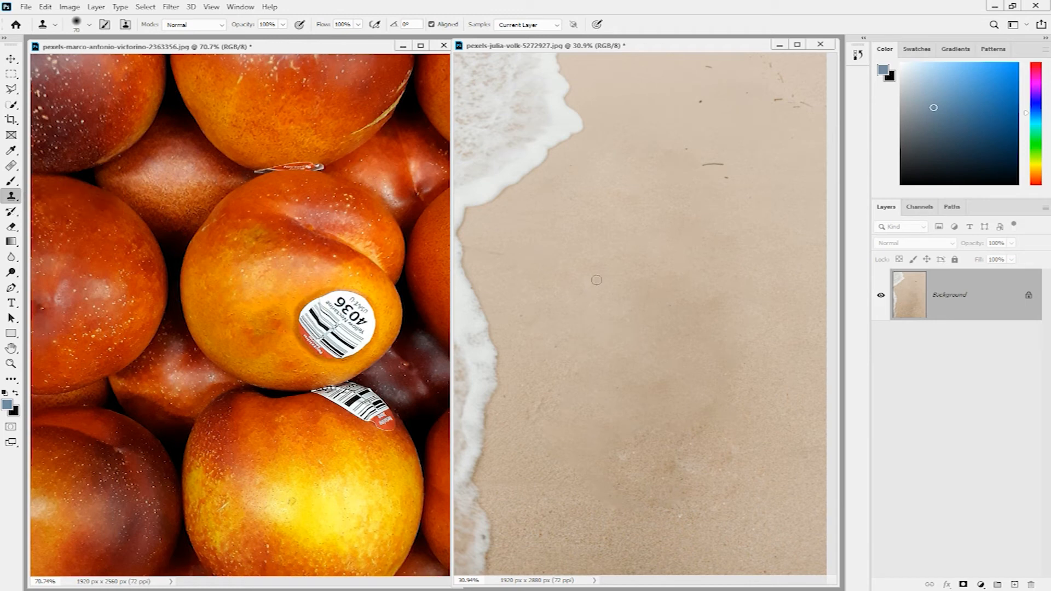
key("bracketright")
key("bracketright")
key("bracketright")
key("bracketright")
key("bracketright")
key("bracketright")
key("bracketleft")
key("bracketleft")
key("bracketleft")
key("bracketright")
key("bracketright")
key("bracketright")
left_click(565, 233, "alt")
left_click(675, 324)
mouse_move(675, 325)
left_mouse_down()
mouse_move(690, 306)
mouse_move(712, 312)
mouse_move(698, 341)
mouse_move(724, 343)
mouse_move(715, 373)
mouse_move(694, 326)
left_mouse_up()
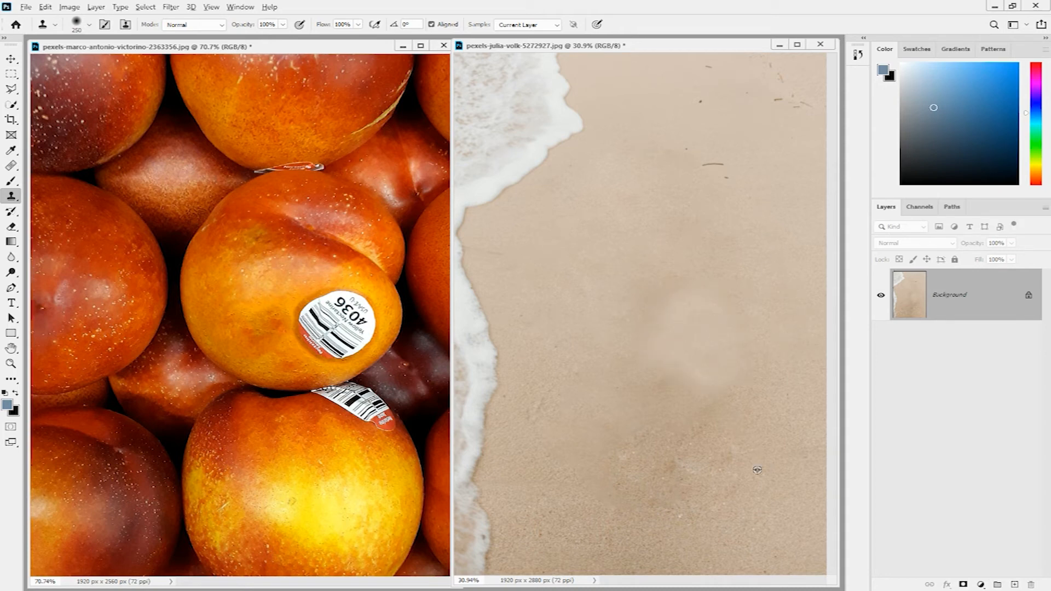
Step: Clone more sand over the lower and central beach, resampling from nearby clean areas
mouse_move(723, 463)
left_mouse_down()
mouse_move(696, 430)
mouse_move(676, 441)
mouse_move(664, 423)
mouse_move(701, 412)
mouse_move(674, 393)
mouse_move(680, 378)
mouse_move(652, 405)
left_mouse_up()
left_click(717, 333, "alt")
left_click(608, 301, "alt")
left_click(663, 298)
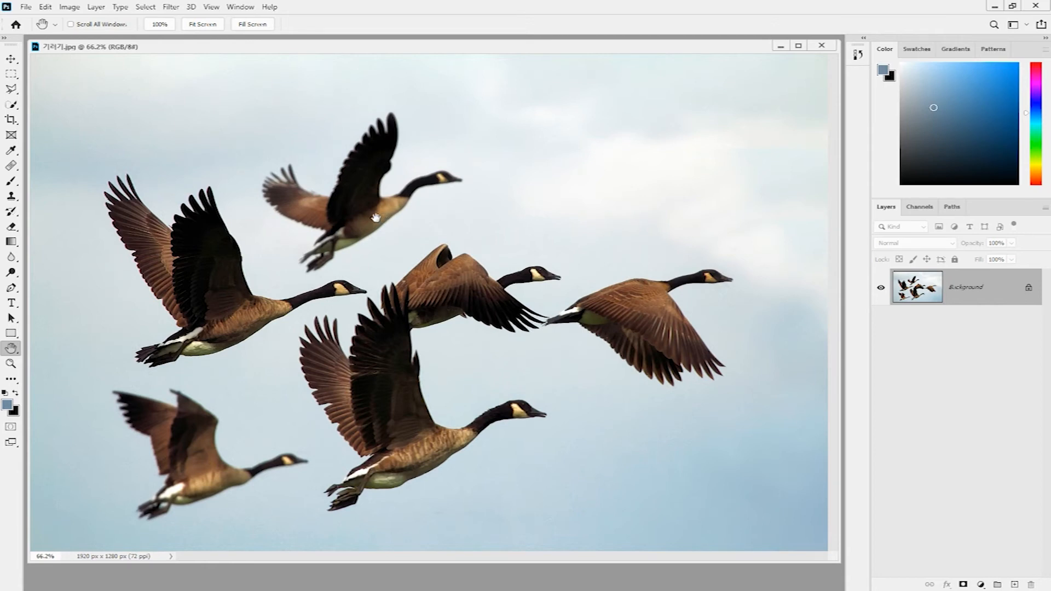
Step: Select the uppermost goose in 기러기.jpg with the Quick Selection tool, reducing the brush to 10 pixels for fine parts
left_click(12, 106)
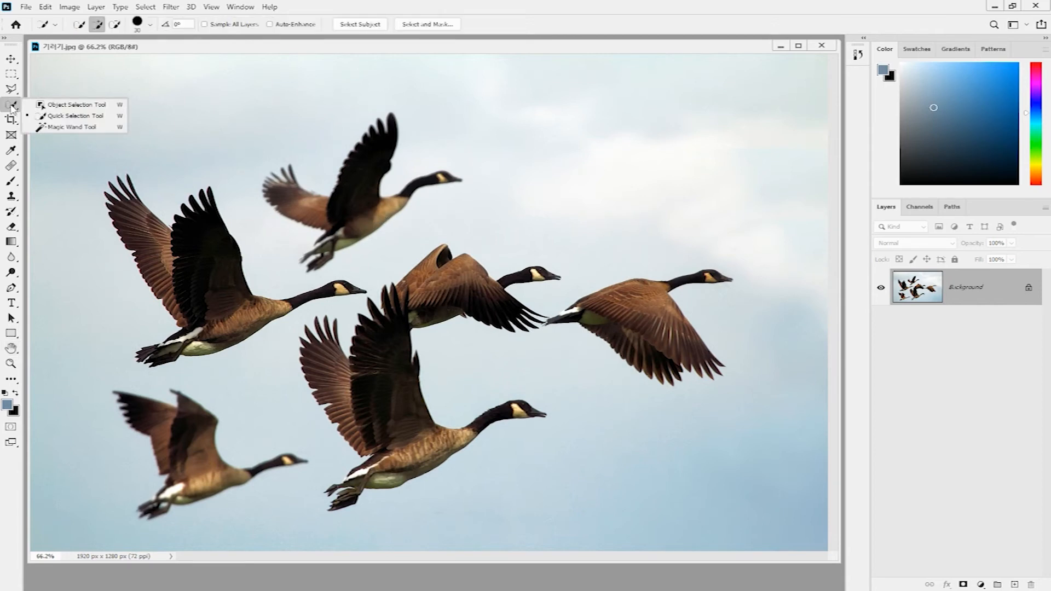
left_click(55, 116)
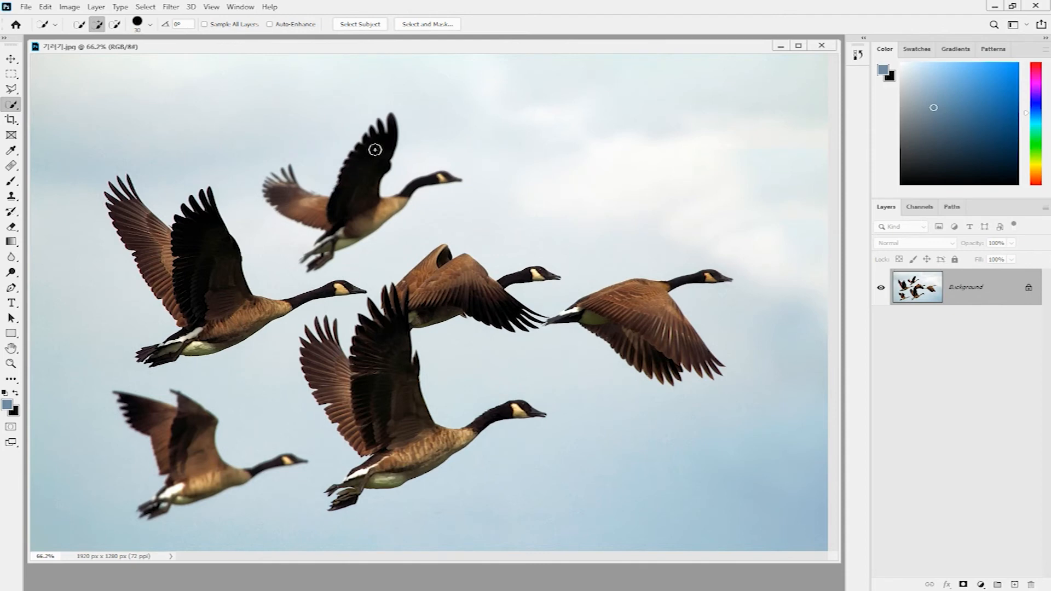
left_click_drag(379, 140, 312, 208)
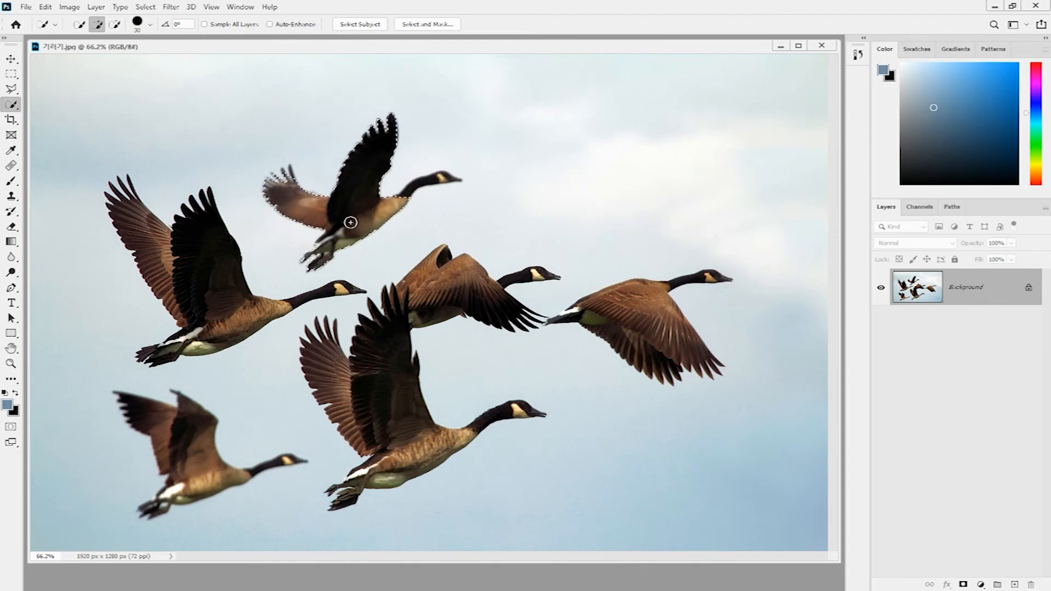
key("bracketleft")
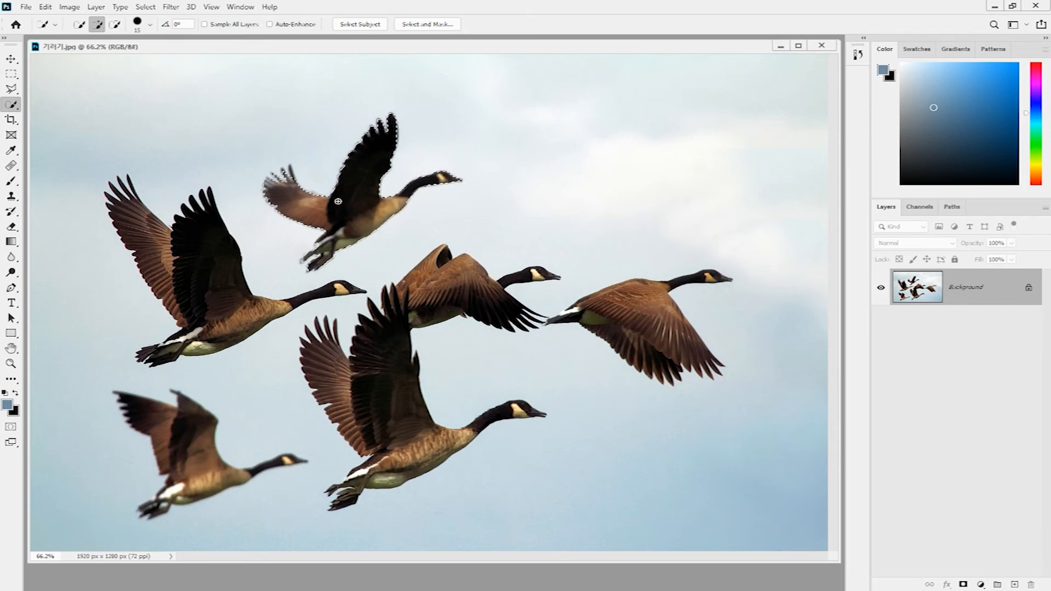
key("bracketleft")
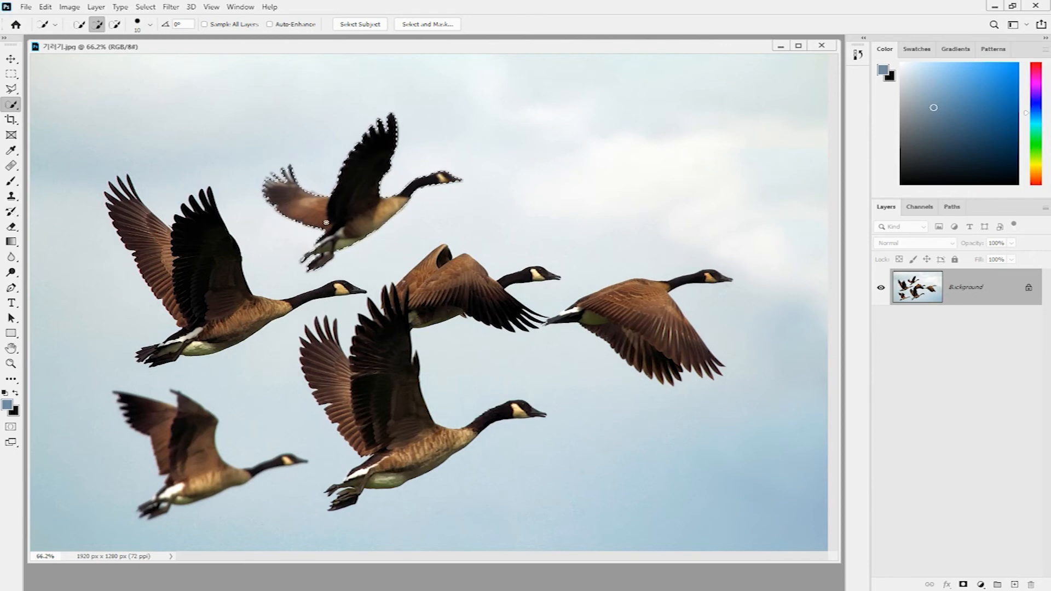
Step: Copy the selected goose to a new layer
left_click(97, 7)
mouse_move(105, 20)
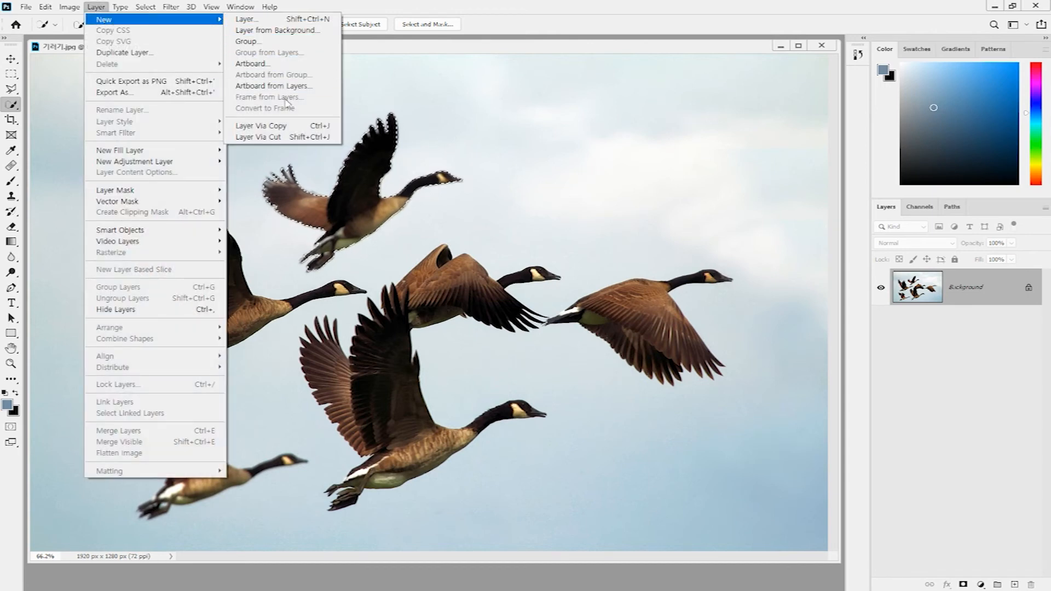
left_click(301, 129)
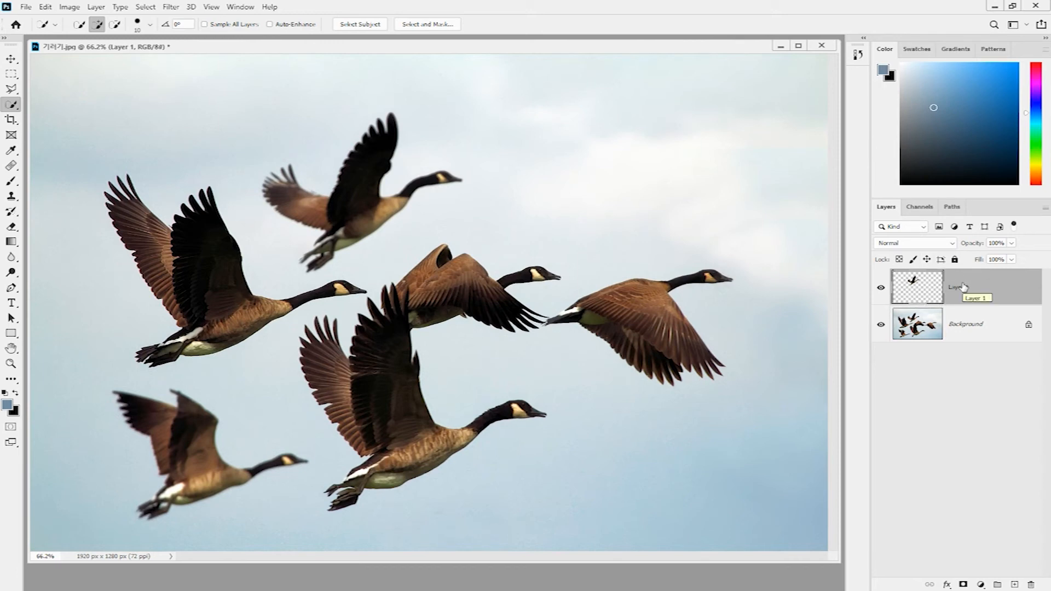
Step: Load the copied goose's outline as a selection on the Background layer and expand it by 10 pixels
left_click(970, 329)
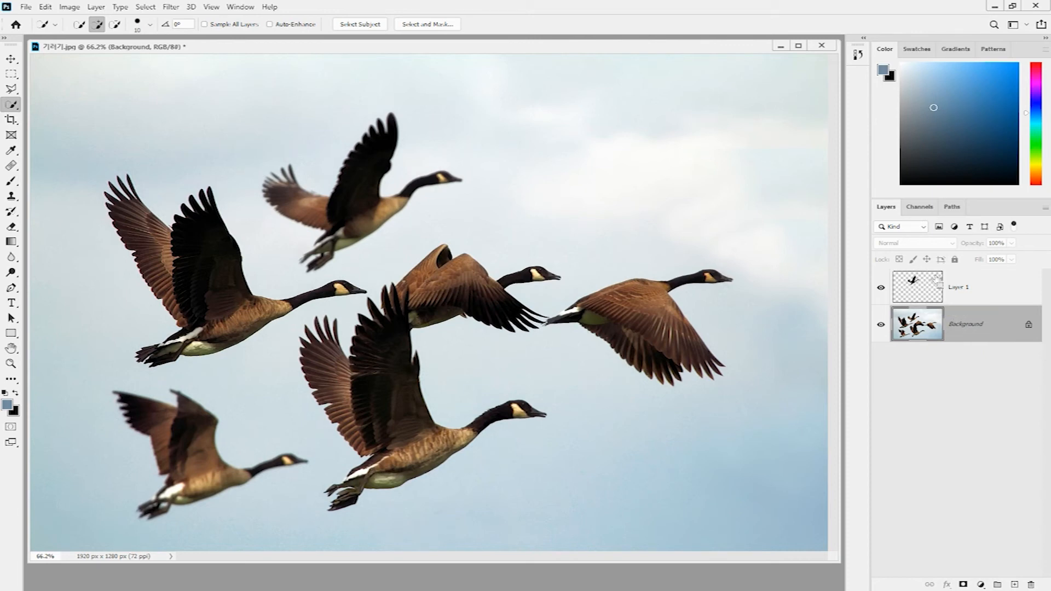
left_click(923, 289, "ctrl")
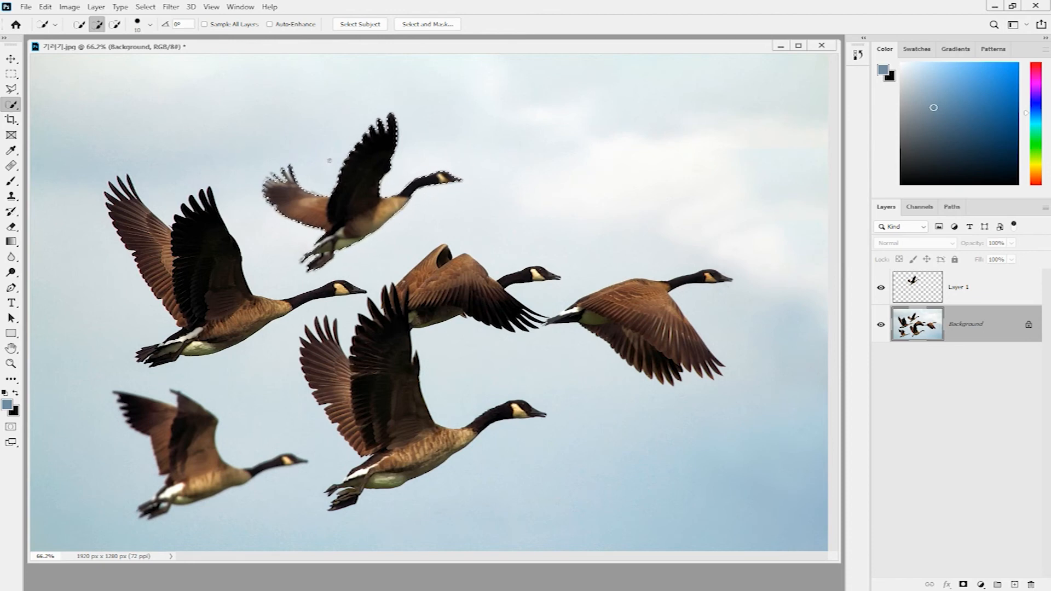
left_click(146, 6)
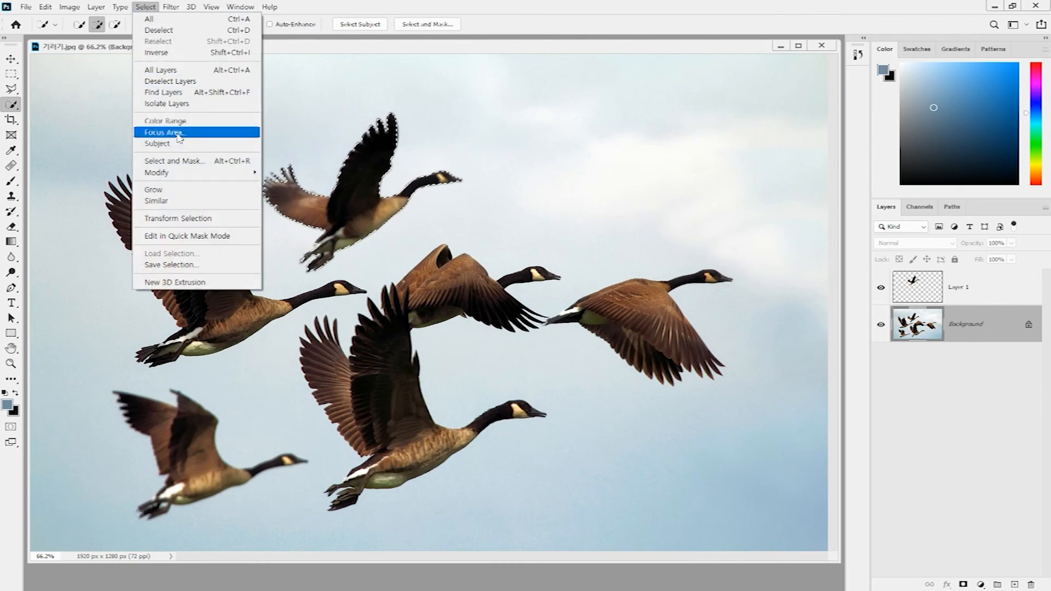
mouse_move(207, 172)
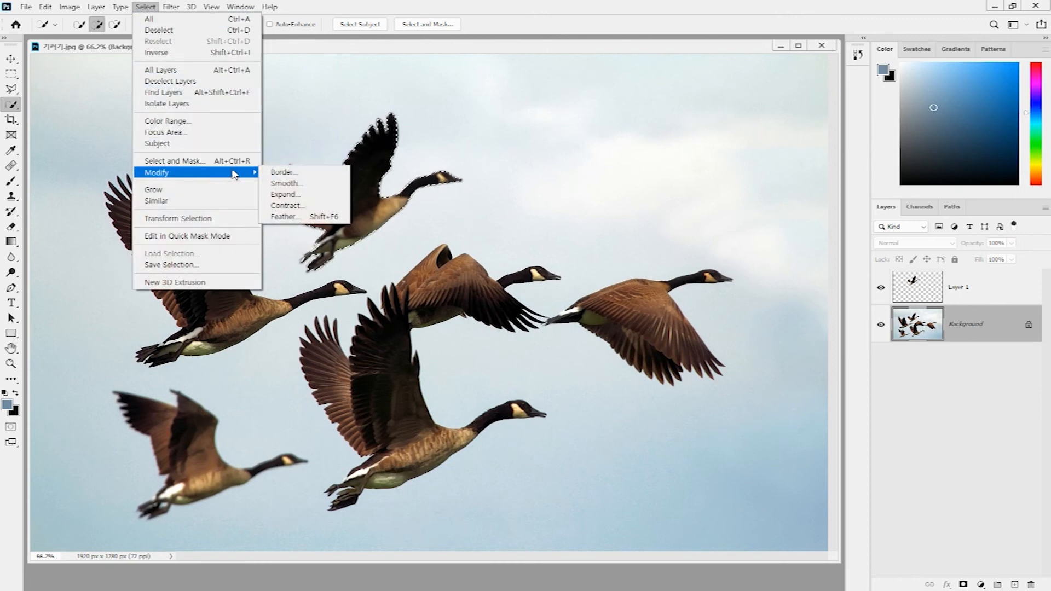
left_click(316, 200)
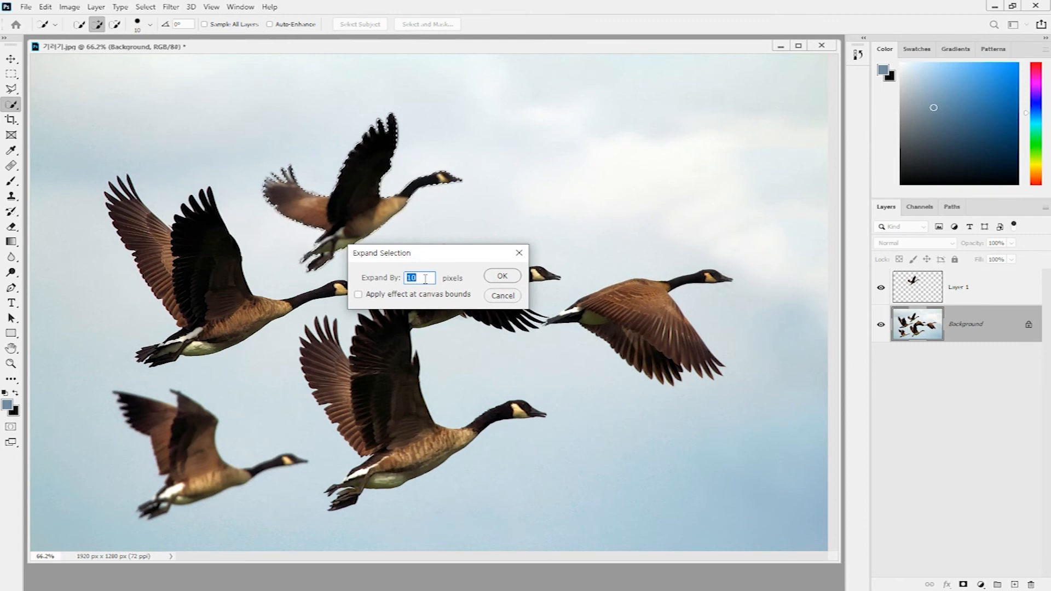
left_click(493, 275)
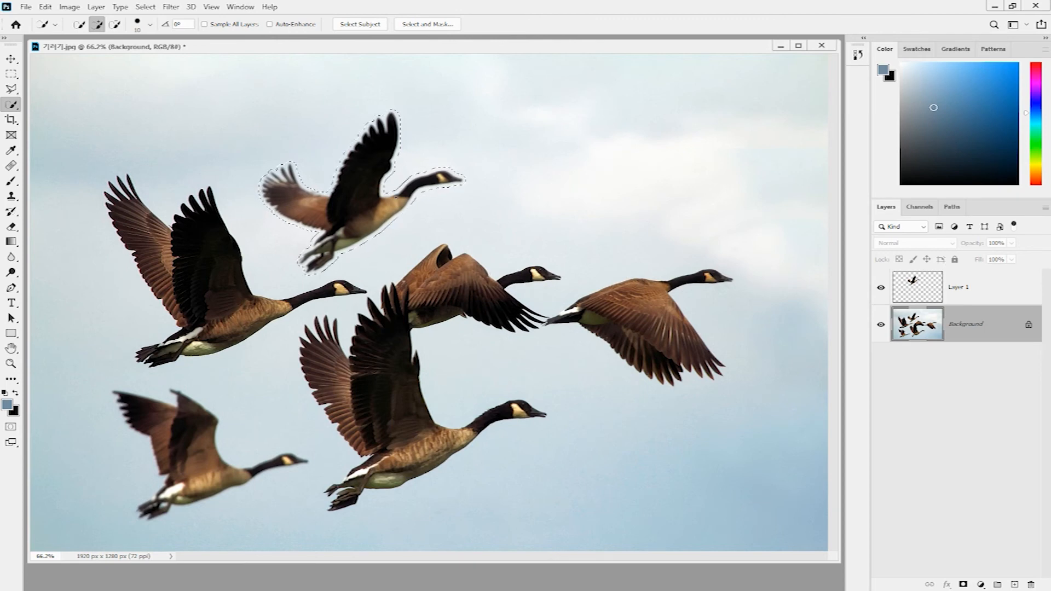
Step: Expand the goose selection by another 5 pixels
left_click(147, 8)
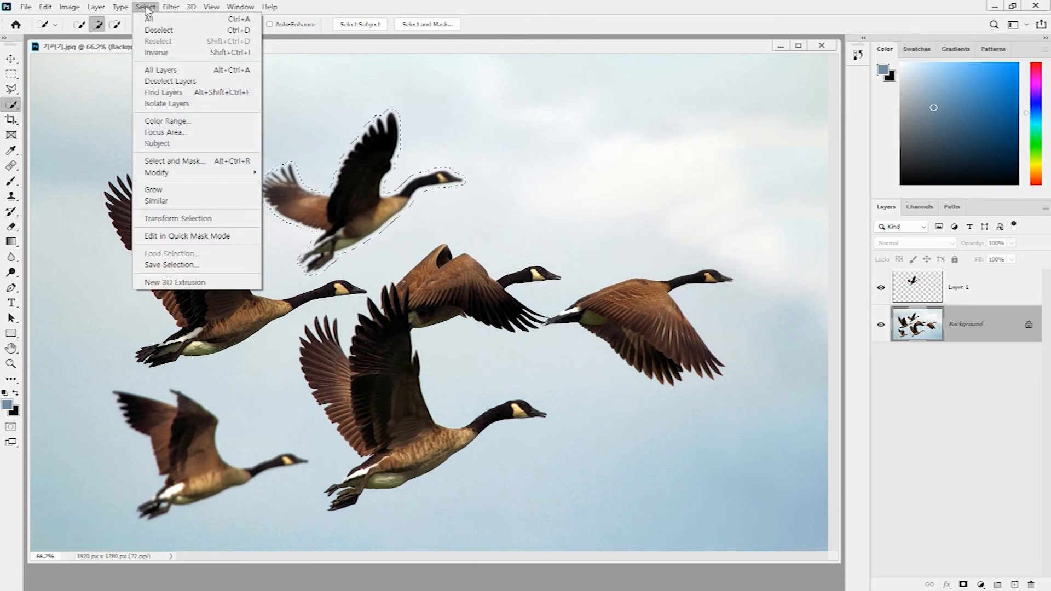
mouse_move(244, 174)
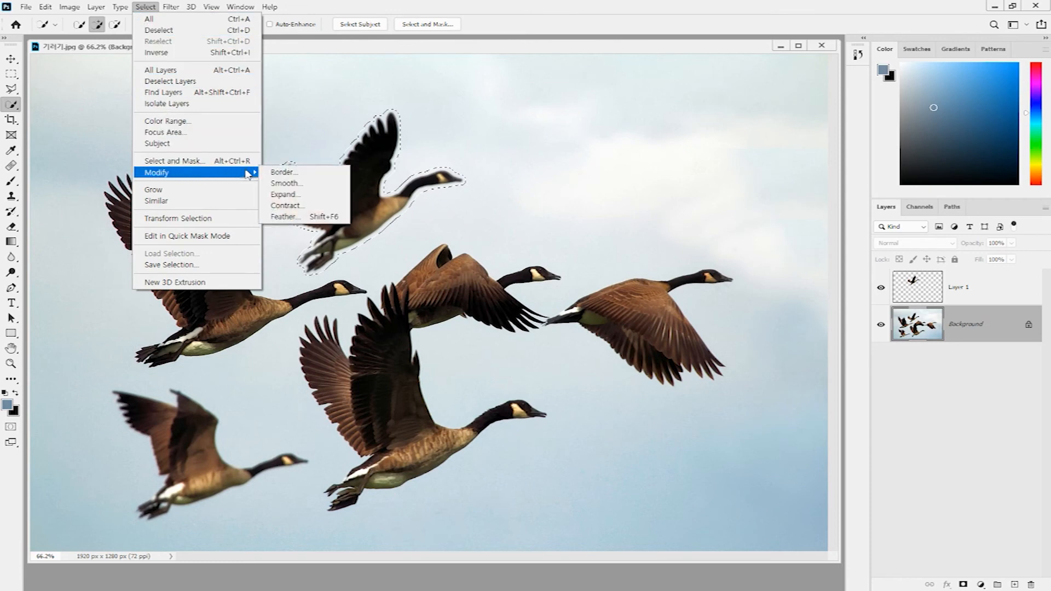
left_click(304, 196)
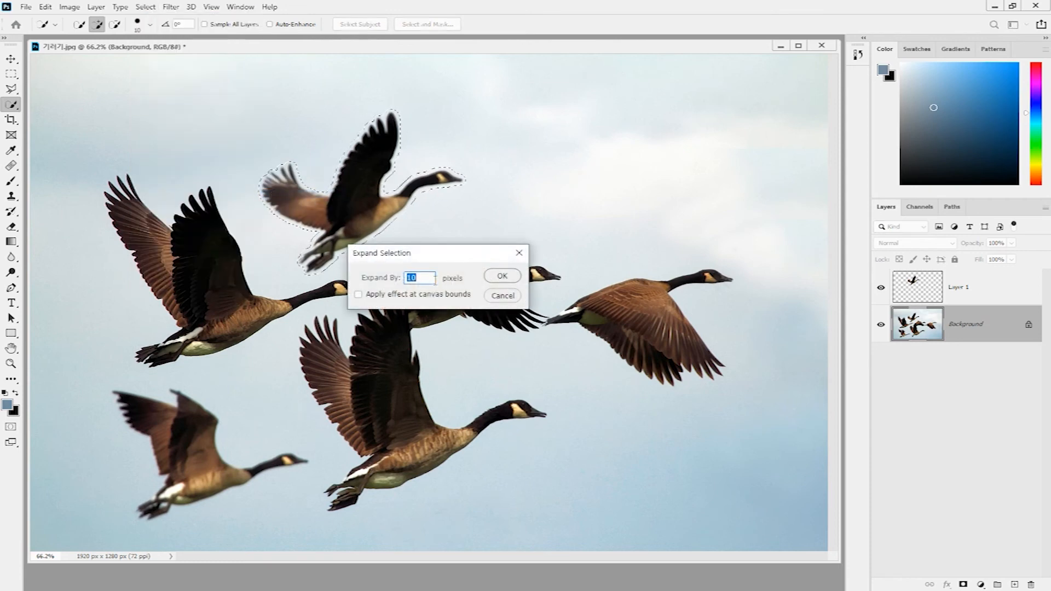
type("5")
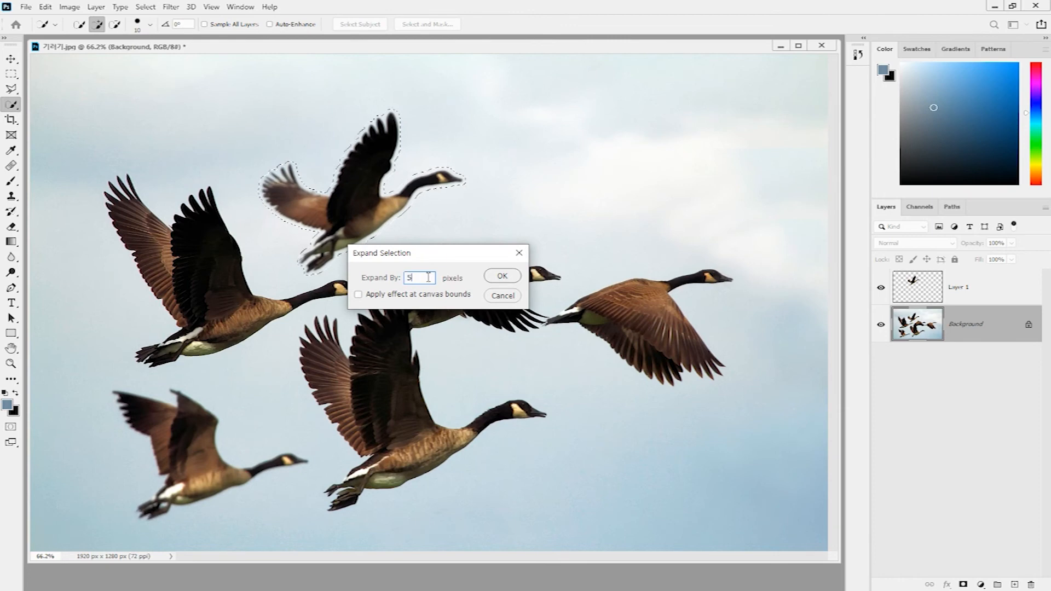
left_click(502, 277)
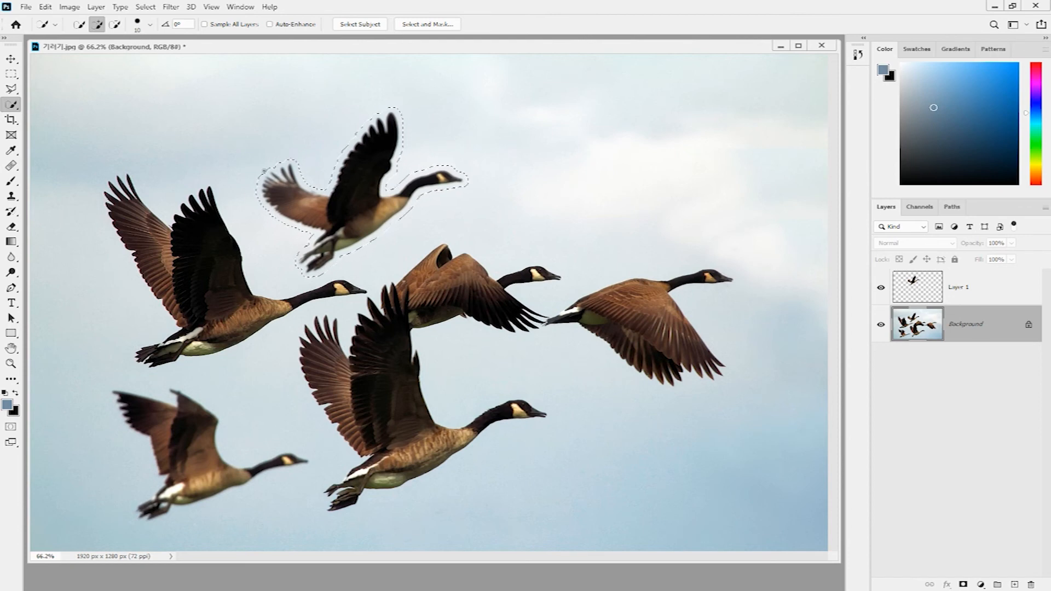
Step: Remove the selected goose from the Background with a Content-Aware fill in Normal mode with Color Adaptation at 100% opacity, and deselect
left_click(45, 7)
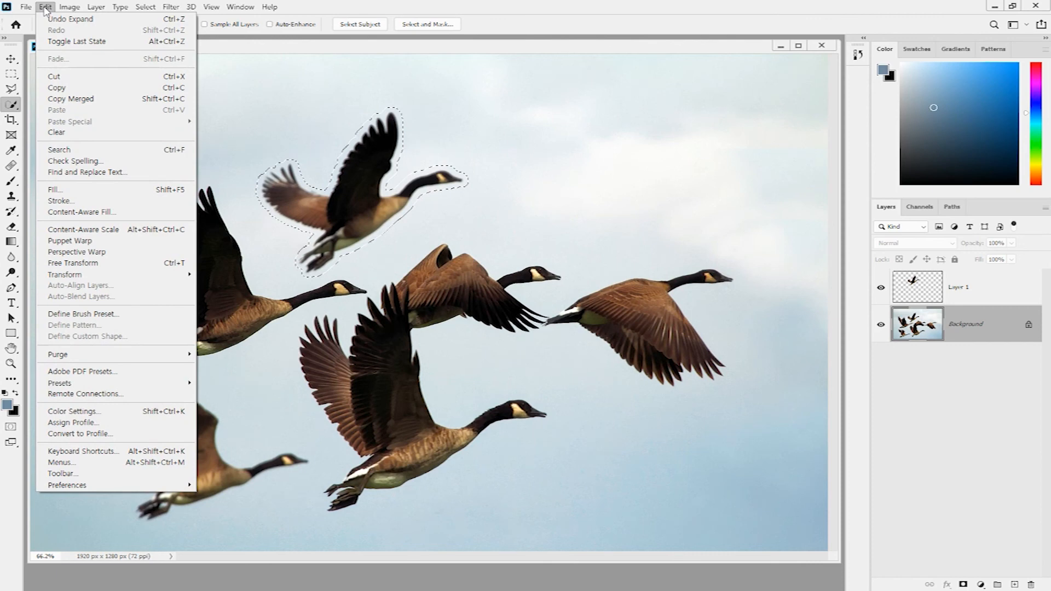
left_click(80, 191)
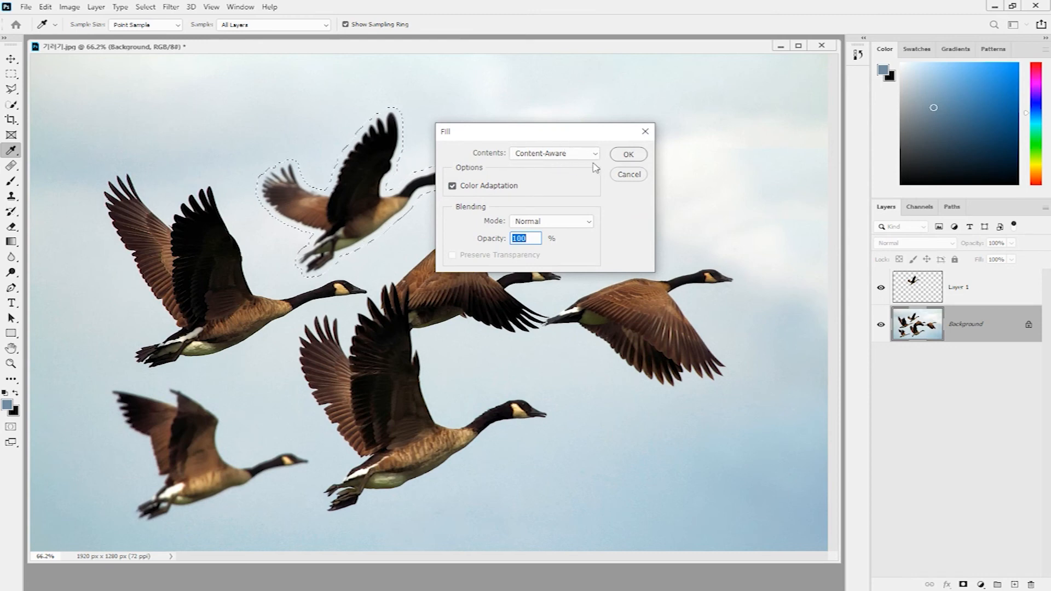
left_click(629, 154)
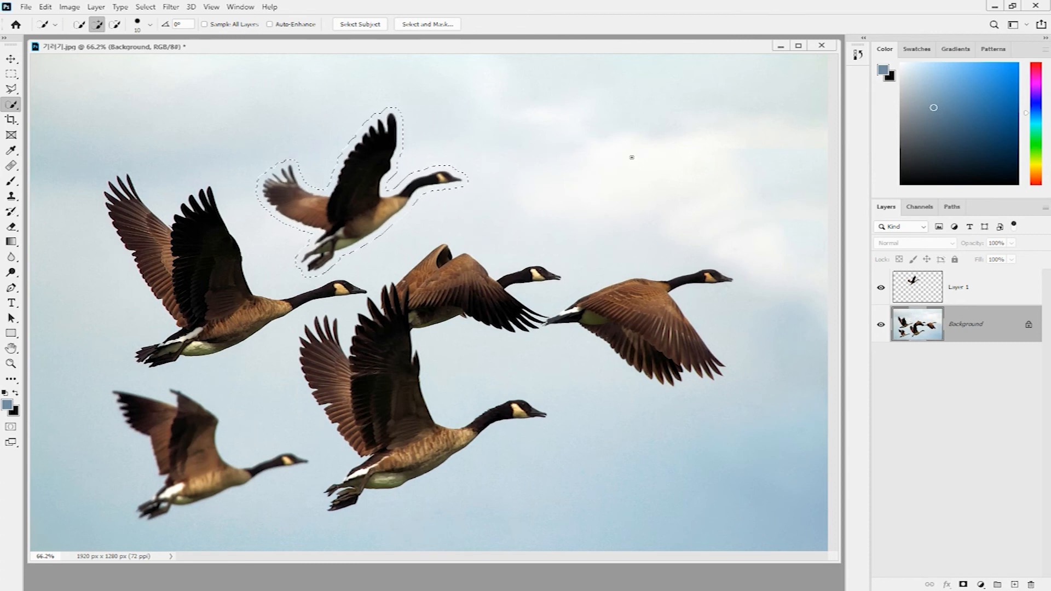
key("ctrl+d")
Step: Toggle the visibility of the copied goose layer to check the filled sky beneath it
left_click(881, 288)
left_click(882, 289)
left_click(882, 289)
Step: Hide the transform controls and move the copied goose on Layer 1 into the open sky above the rightmost goose
left_click(11, 59)
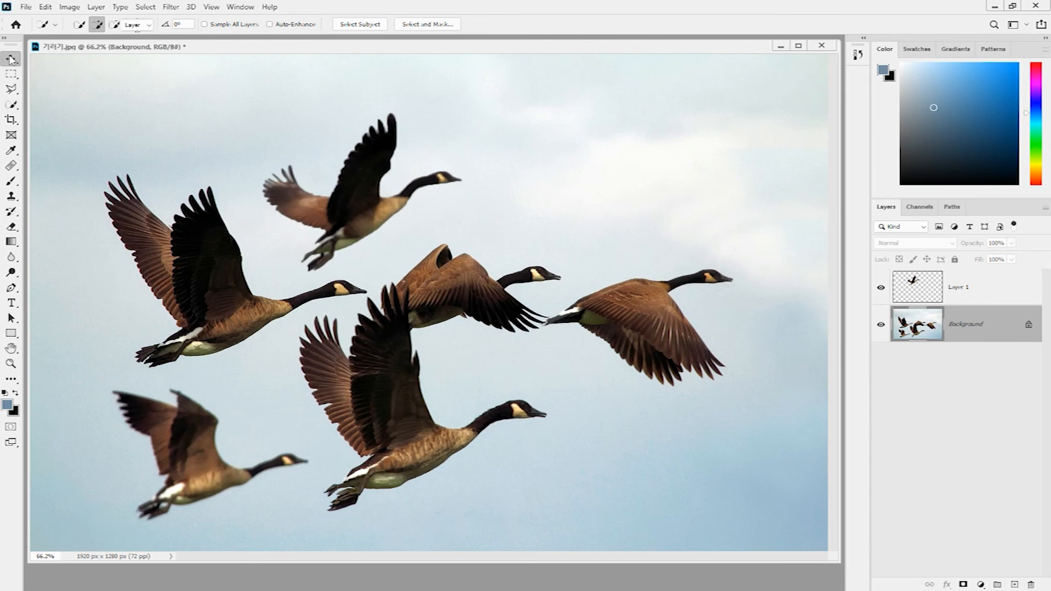
right_click(352, 201)
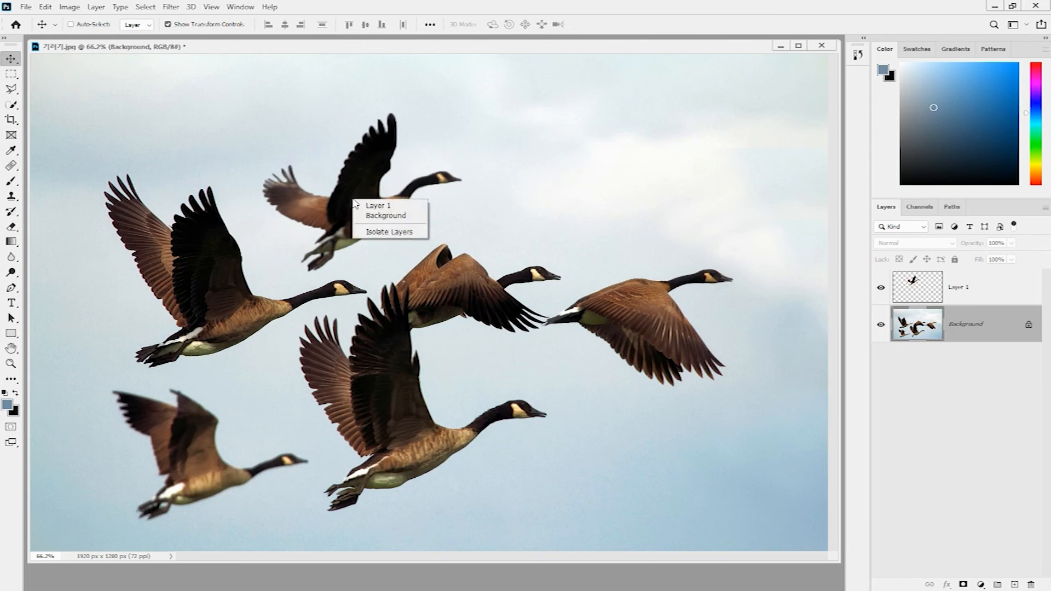
left_click(400, 207)
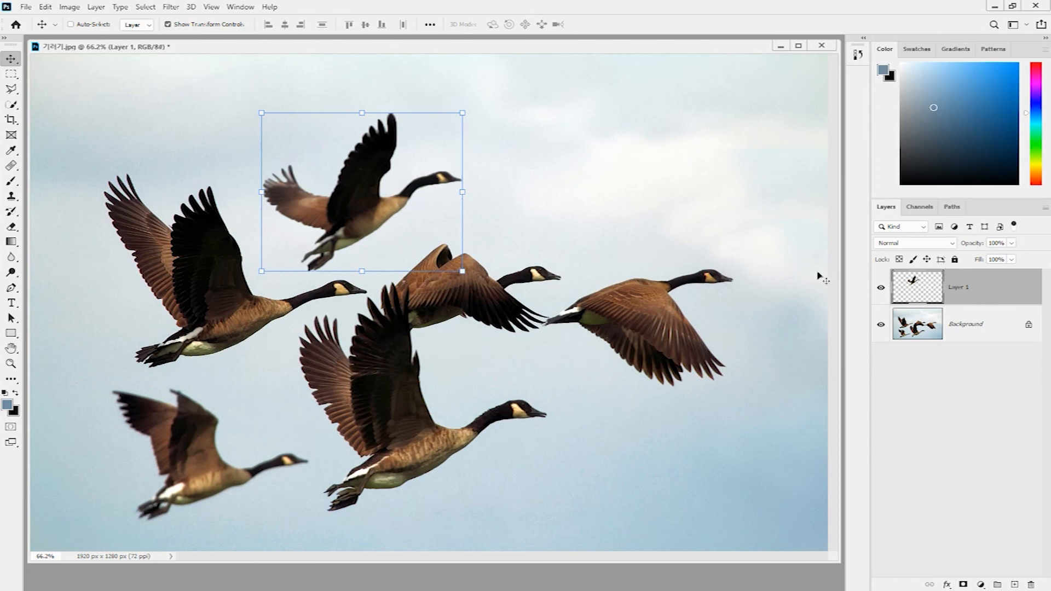
left_click(168, 25)
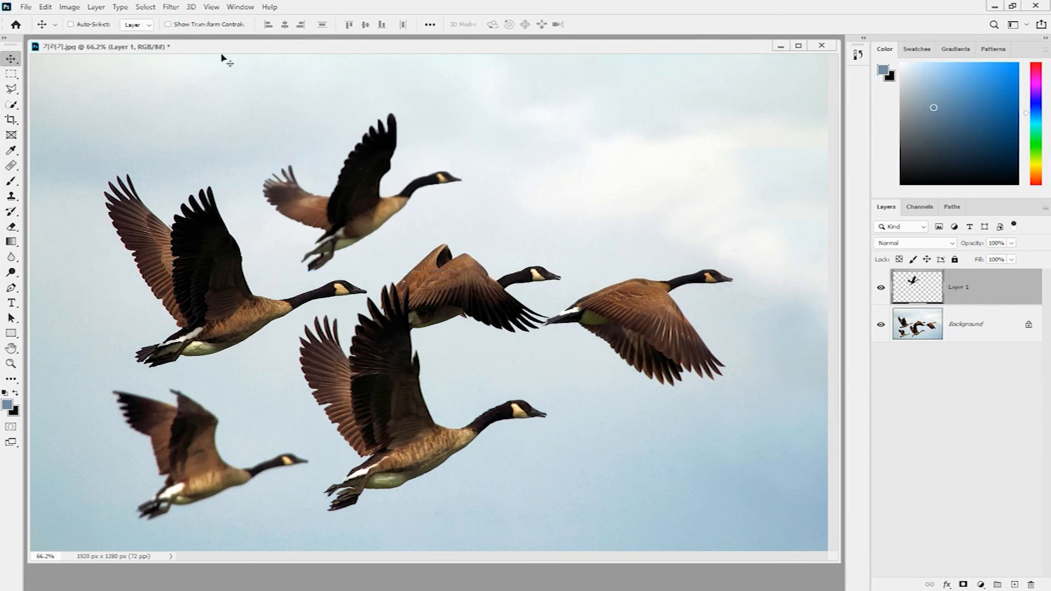
left_click_drag(360, 212, 606, 191)
key("j")
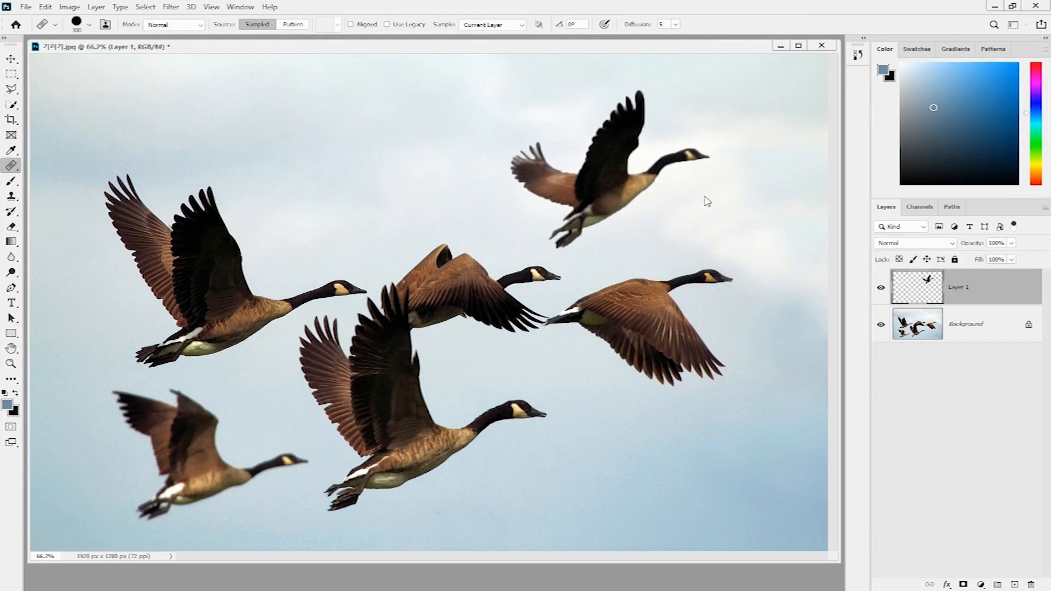
Step: Revert the geese photo to its original opening snapshot in the history
left_click(858, 56)
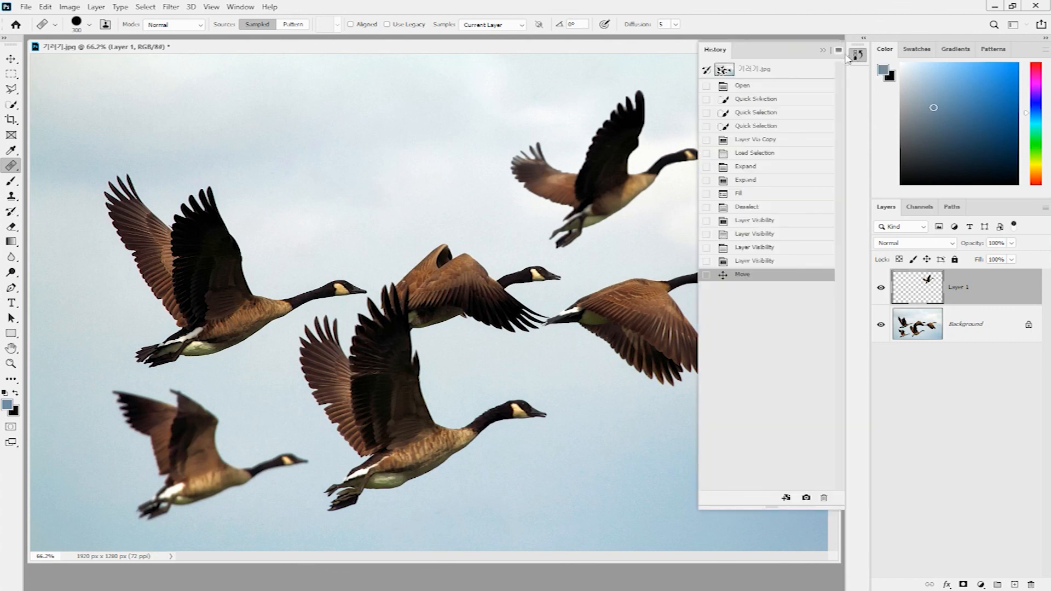
left_click(756, 71)
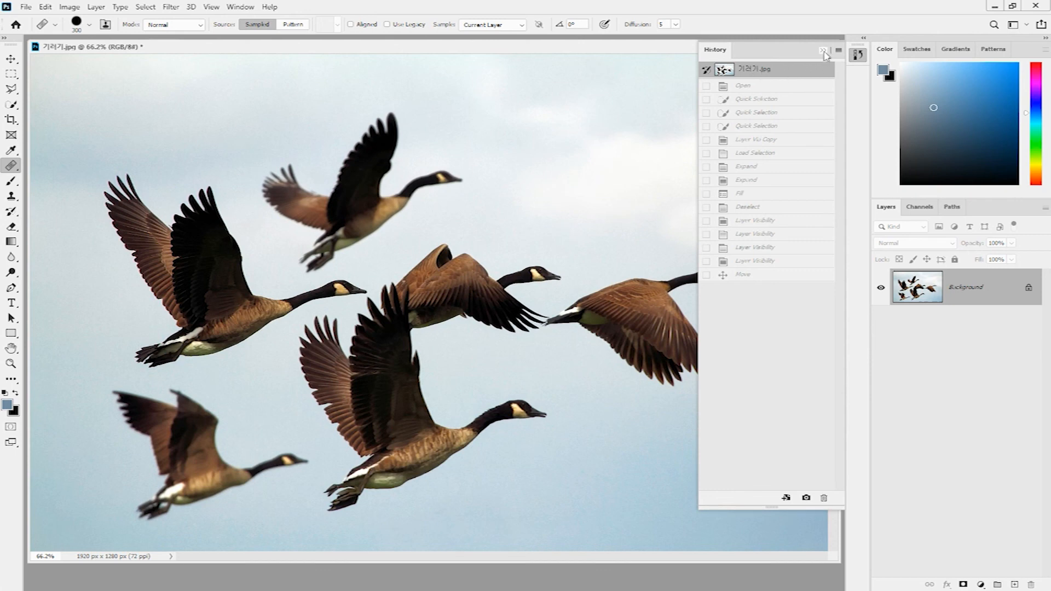
left_click(824, 51)
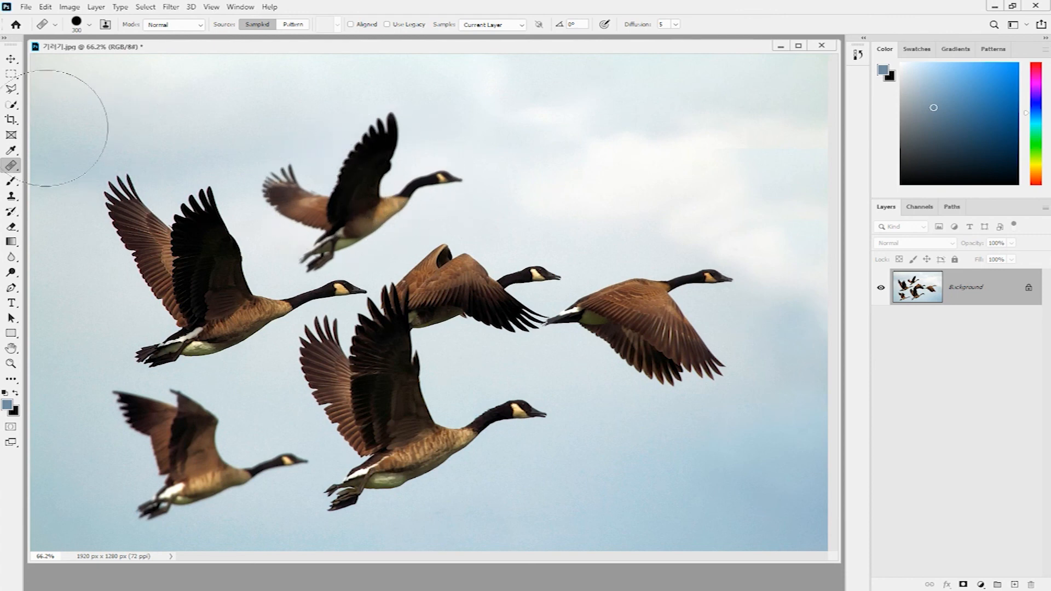
Step: Select the uppermost goose, including its wings, neck and head, with the Quick Selection tool
left_click(13, 105)
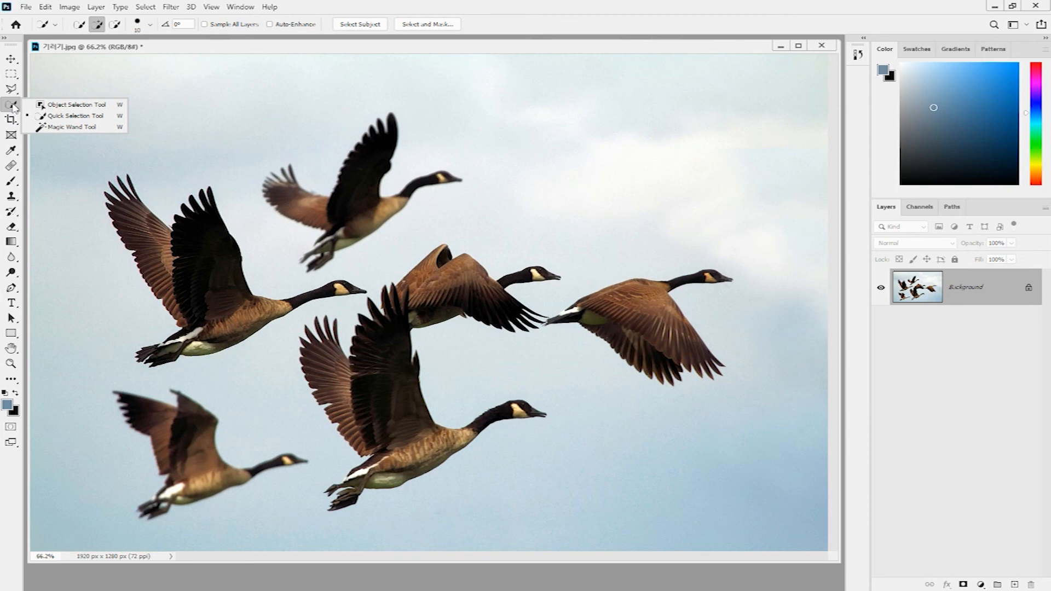
left_click(55, 116)
left_click(341, 186)
left_click(313, 201)
left_click(404, 196)
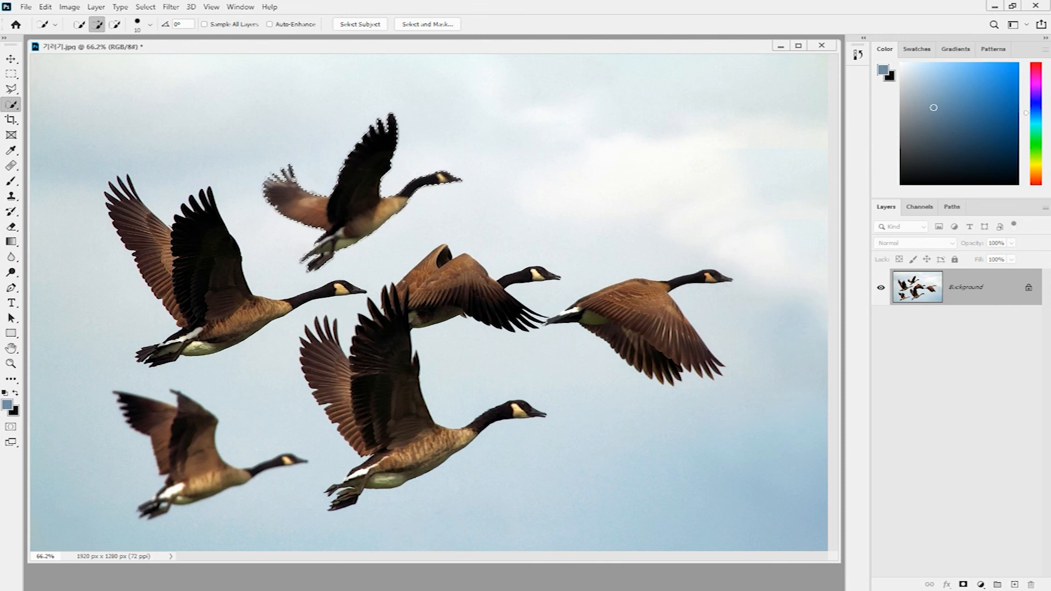
Step: Expand the goose selection by 15 pixels
left_click(145, 7)
mouse_move(172, 173)
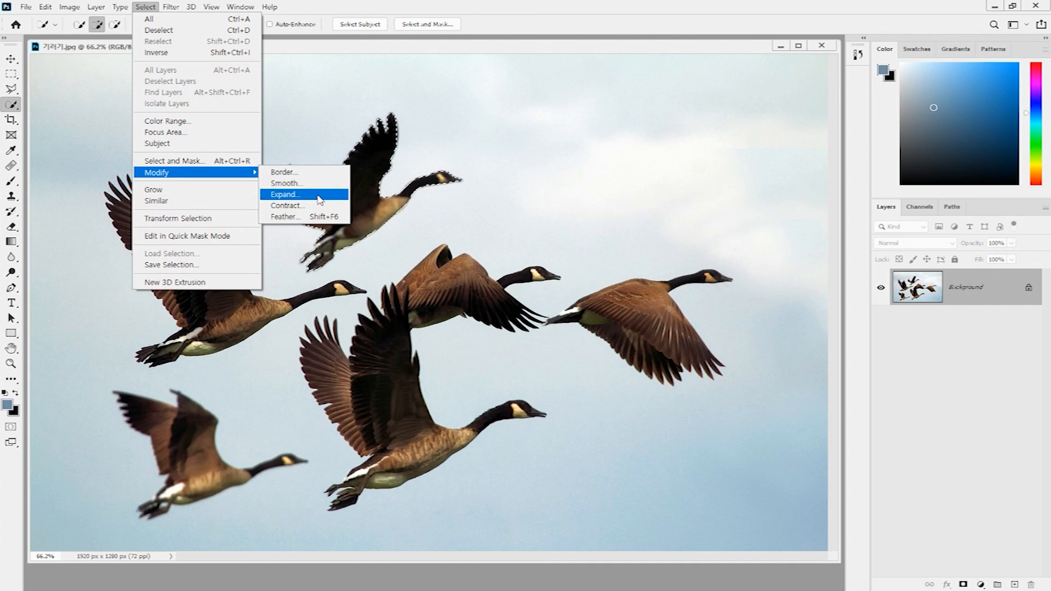
left_click(284, 194)
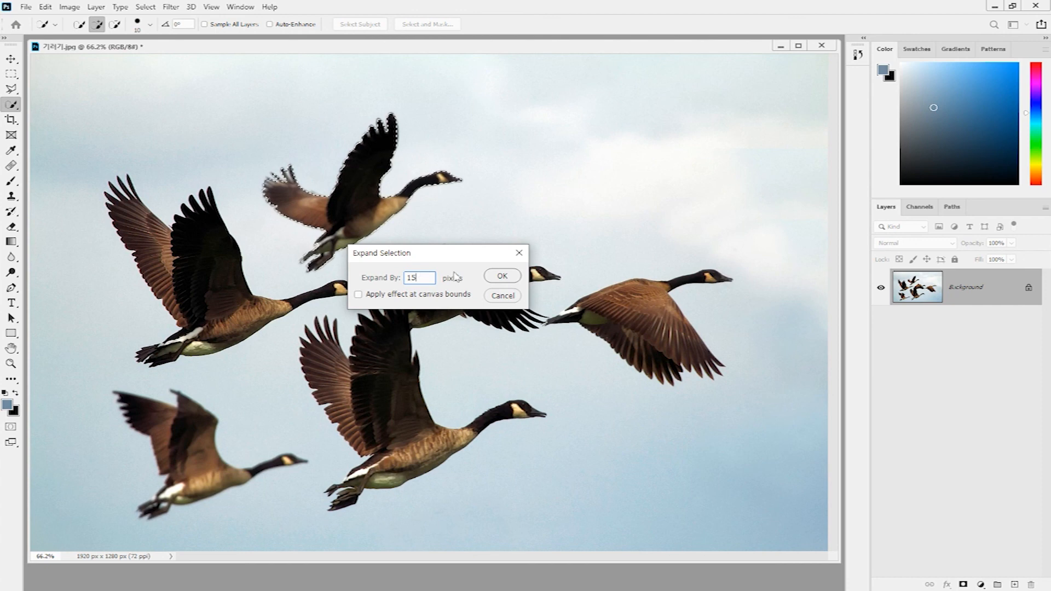
left_click(502, 278)
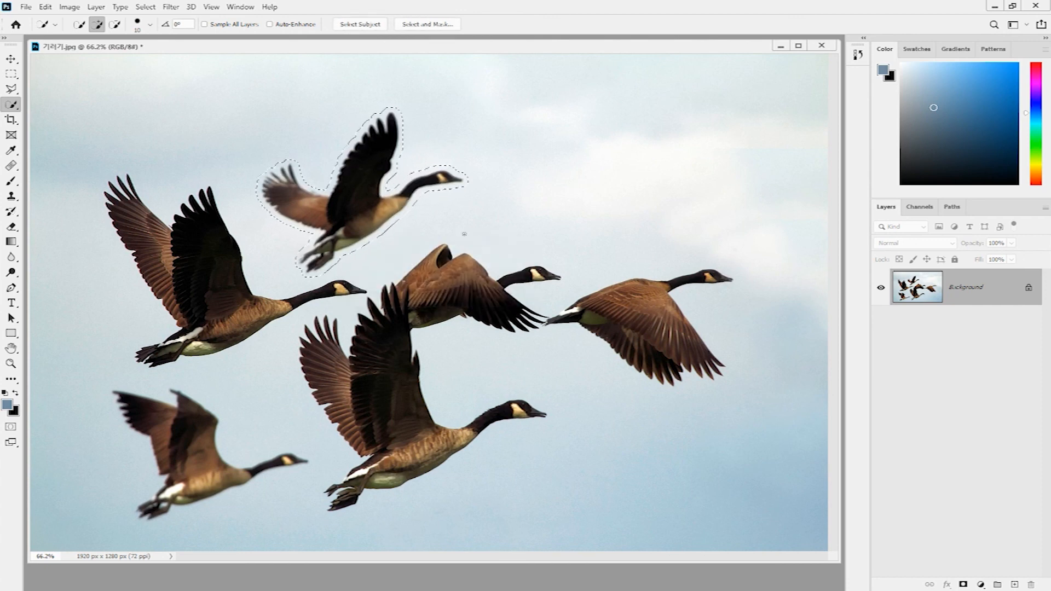
Step: Relocate the selected goose into the sky above the rightmost goose with the Content-Aware Move tool in Move mode, and deselect
left_click(13, 166)
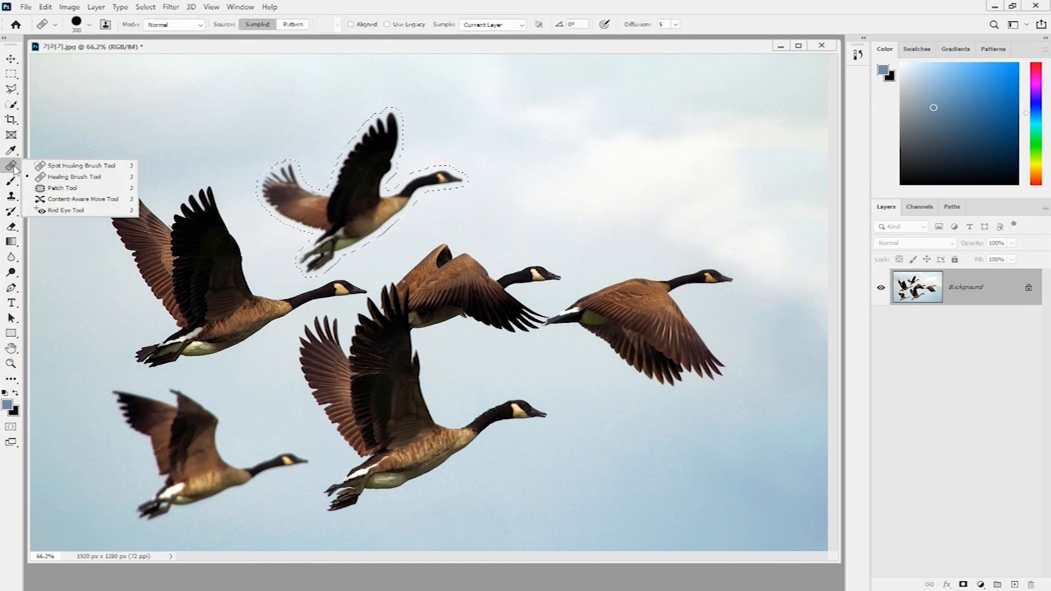
left_click(81, 199)
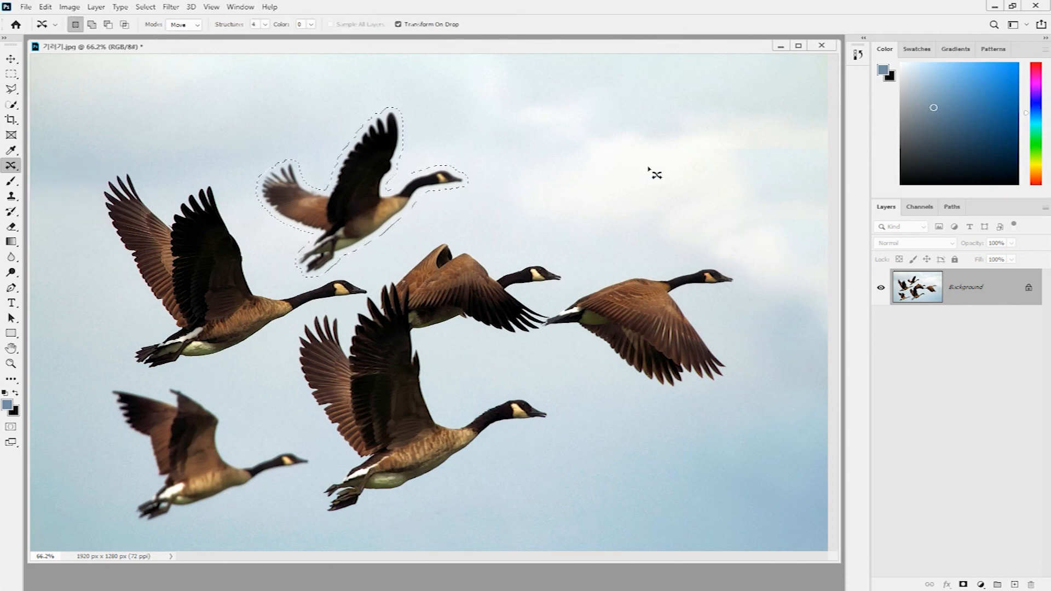
left_click_drag(361, 214, 586, 183)
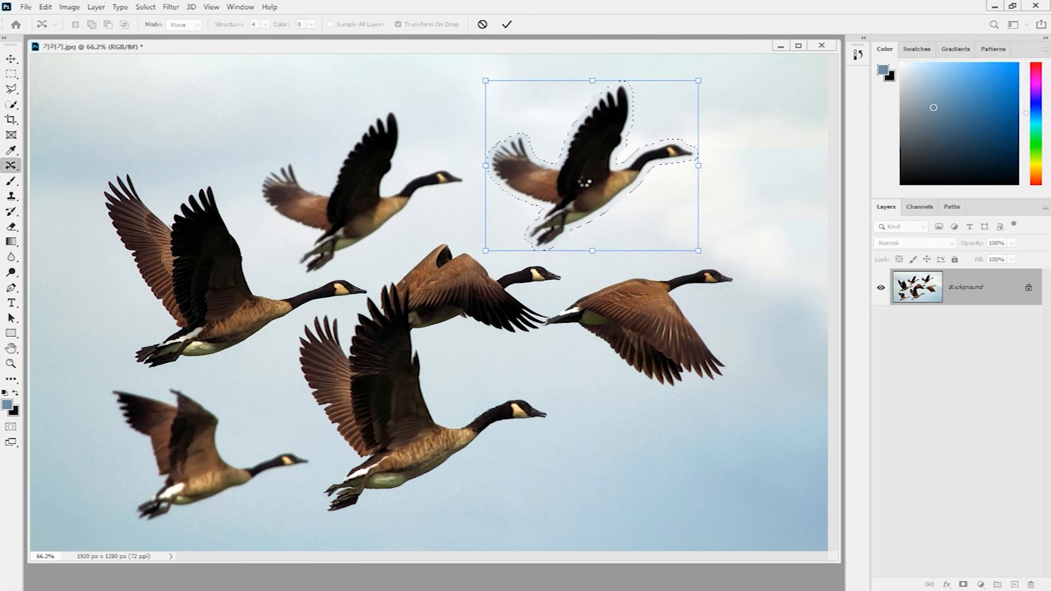
key("Return")
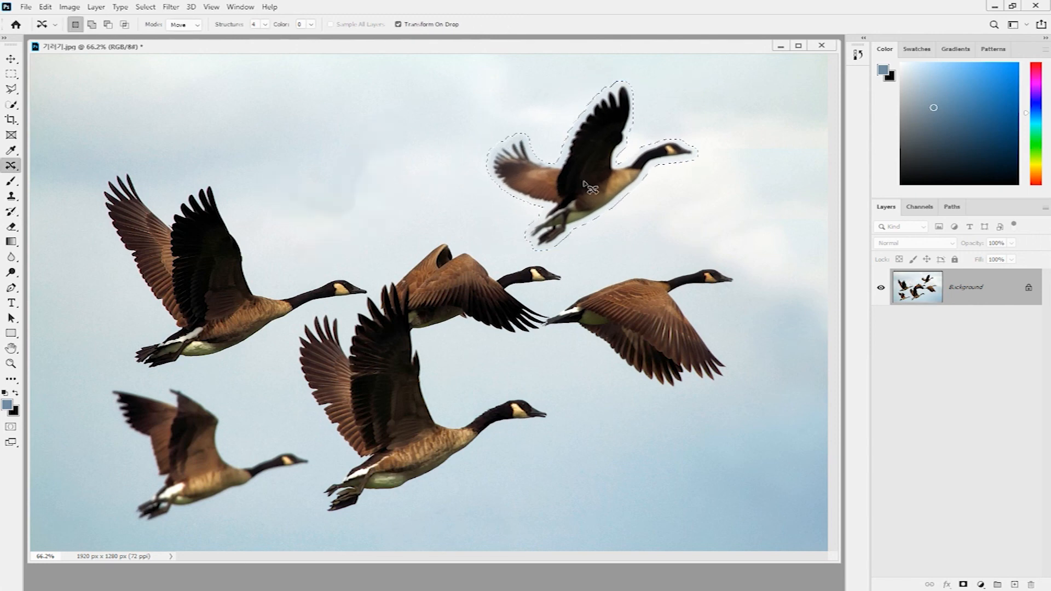
key("ctrl+d")
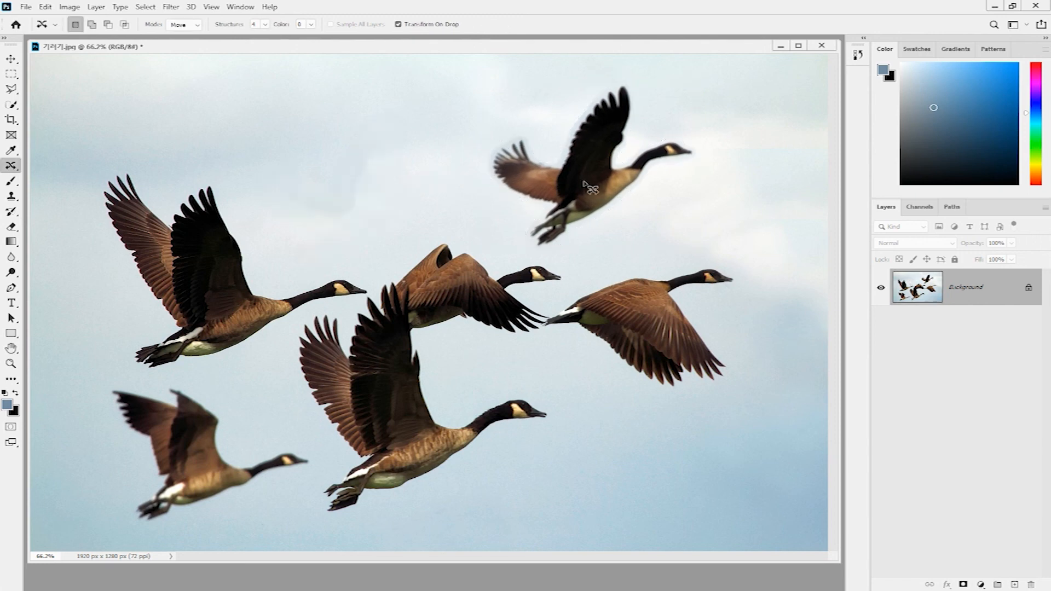